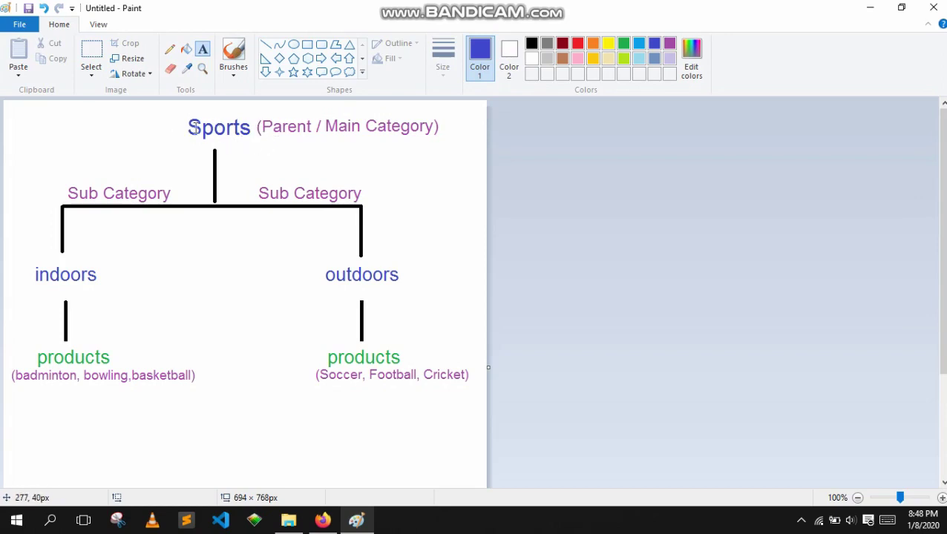
# - Review the Sports, Sub Category and outdoors labels in the diagram, then bring up the sport images folder
pyautogui.moveTo(184, 126); pyautogui.dragTo(250, 128)
pyautogui.click(136, 156)
pyautogui.click(68, 195)
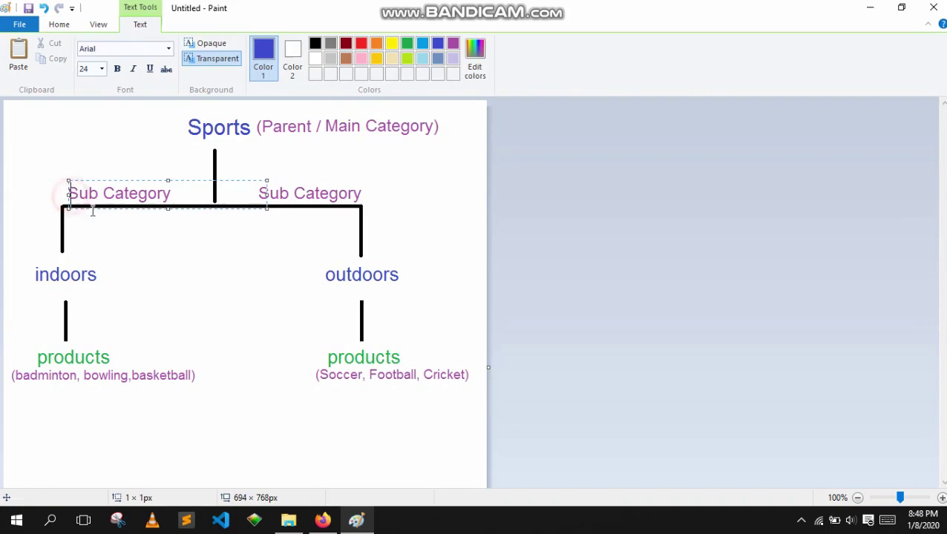
pyautogui.click(56, 282)
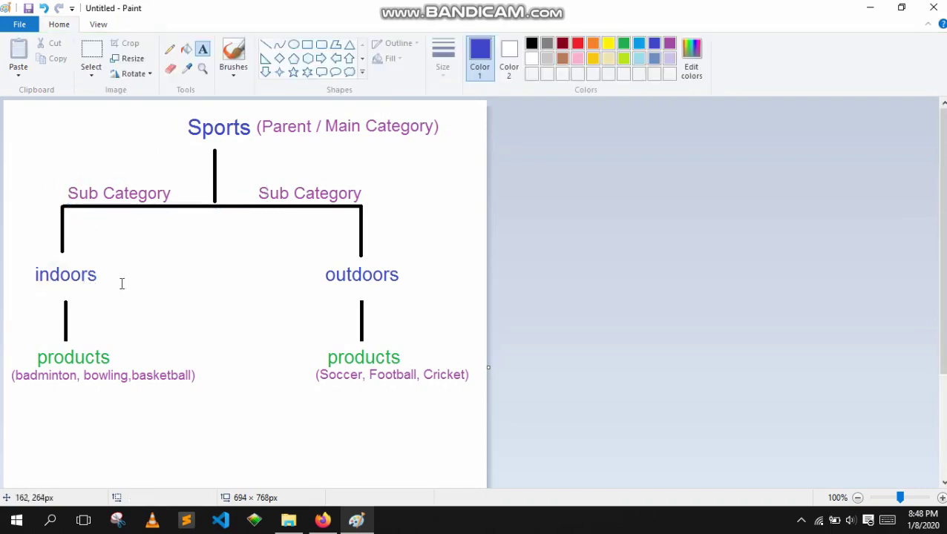
pyautogui.click(360, 273)
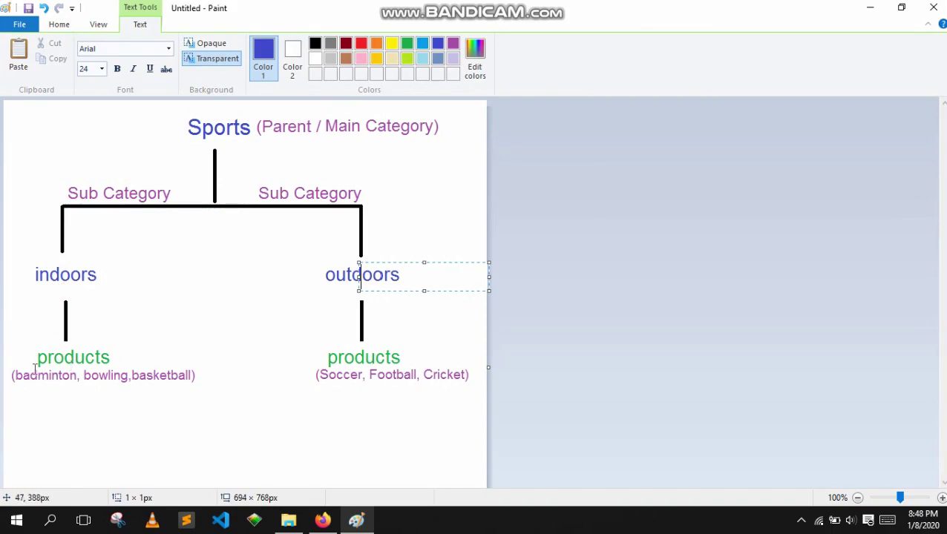
pyautogui.click(288, 521)
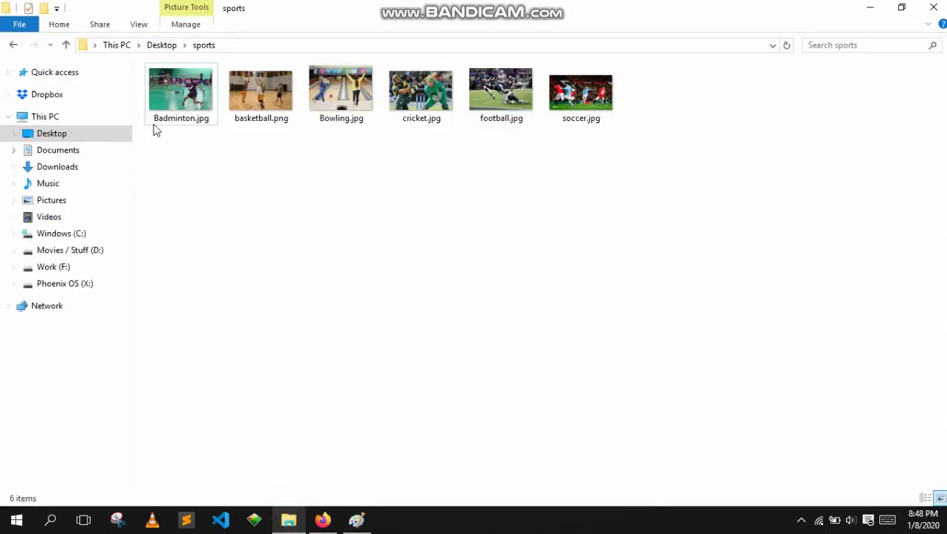
# - Select the Badminton, basketball and Bowling images and compare them with the diagram's indoors group
pyautogui.moveTo(348, 141); pyautogui.dragTo(168, 78)
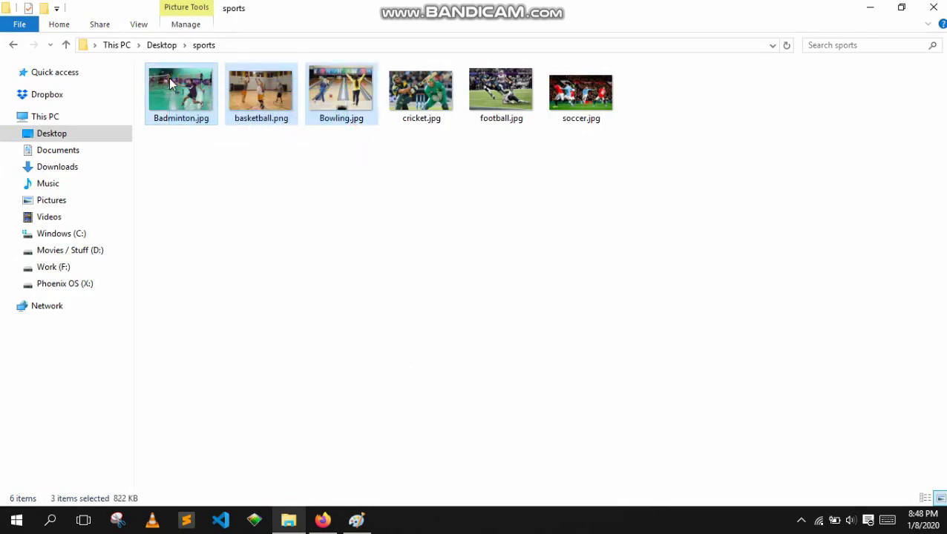
pyautogui.click(323, 520)
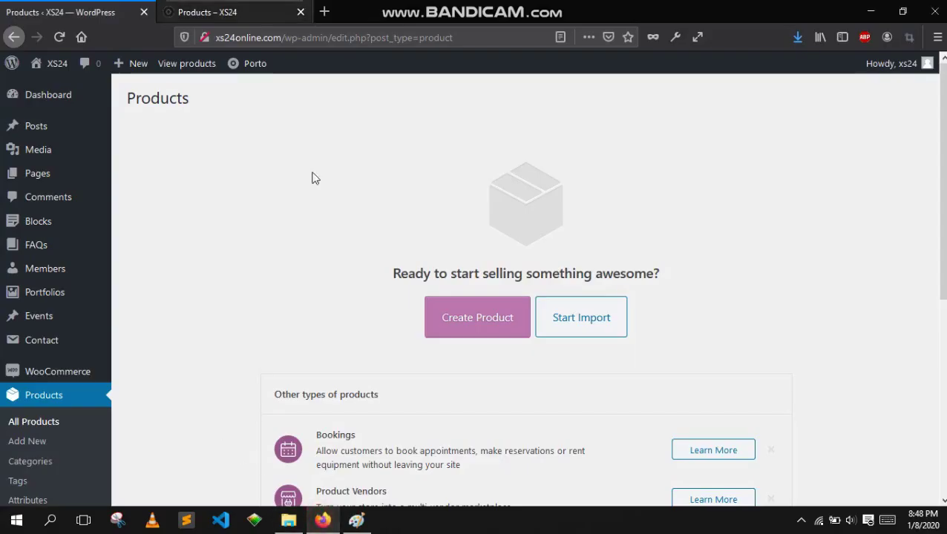
pyautogui.click(356, 521)
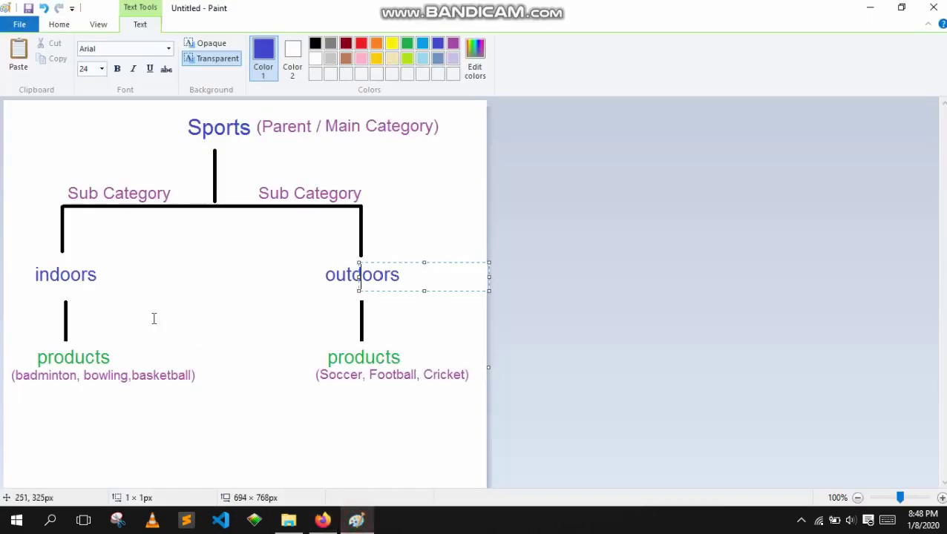
pyautogui.click(42, 274)
pyautogui.click(290, 522)
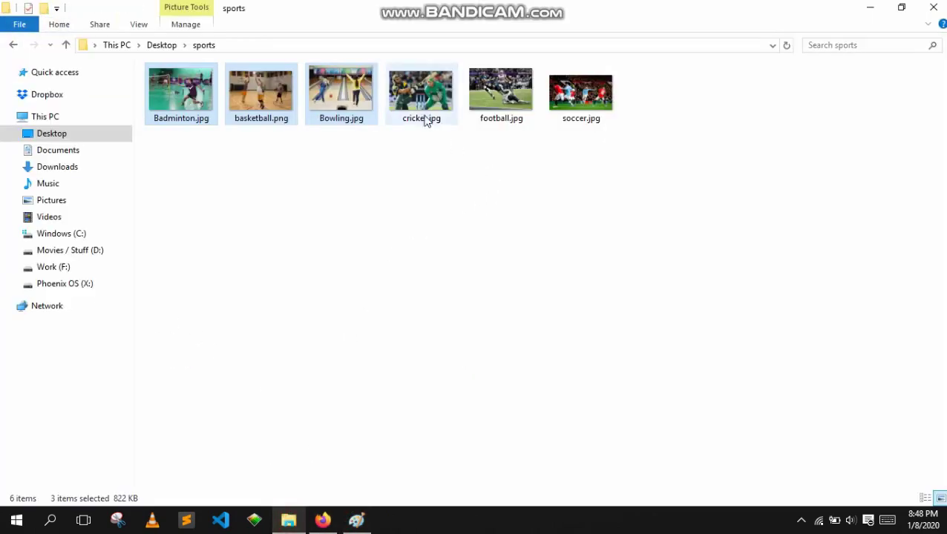
# - Select the cricket, football and soccer images and check them against the outdoors label
pyautogui.moveTo(630, 138); pyautogui.dragTo(384, 66)
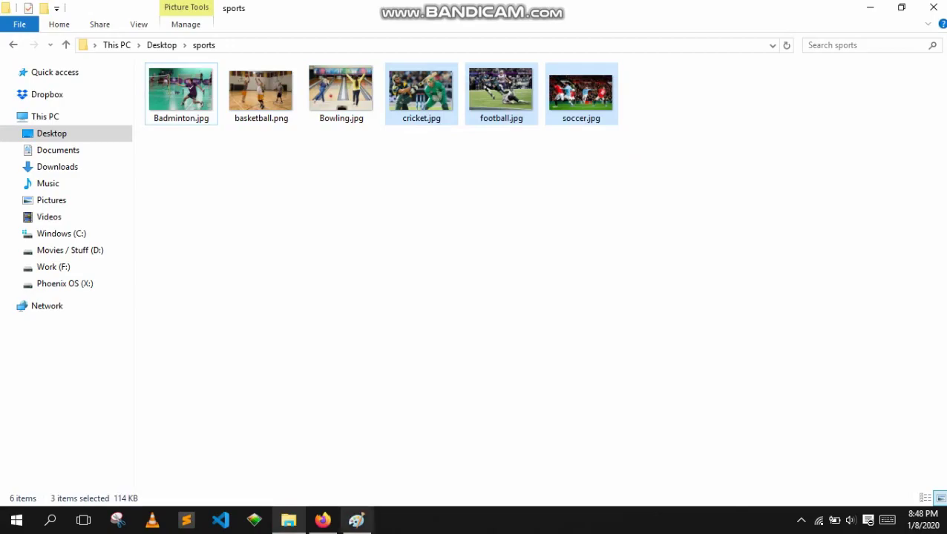
pyautogui.click(324, 519)
pyautogui.click(356, 521)
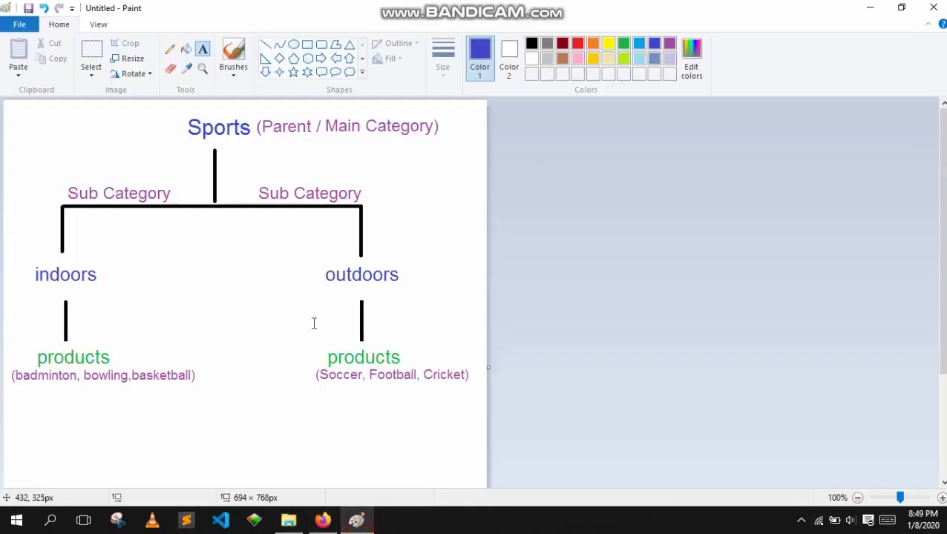
pyautogui.click(355, 278)
pyautogui.click(270, 284)
# - Go to Products > Categories in the WordPress admin, rechecking the category diagram
pyautogui.click(322, 520)
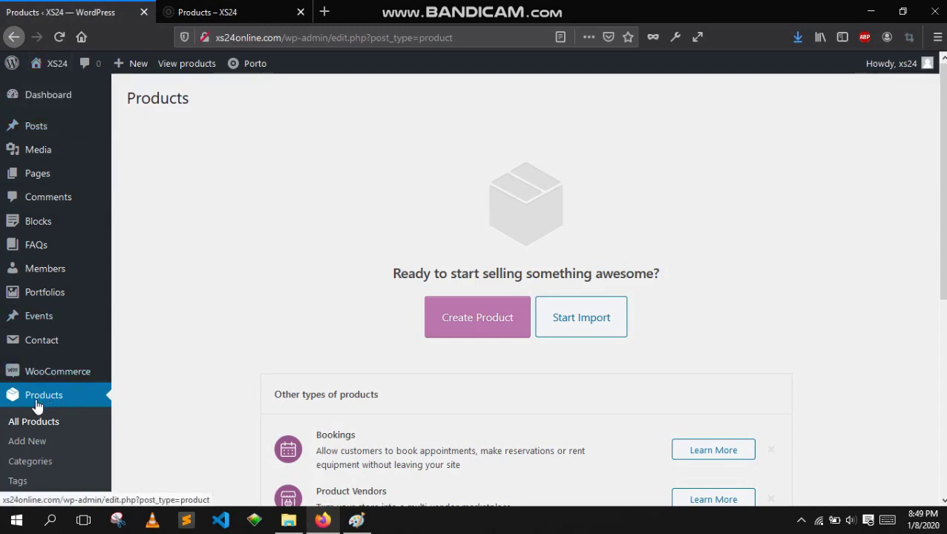
pyautogui.scroll(-3, 37, 407)
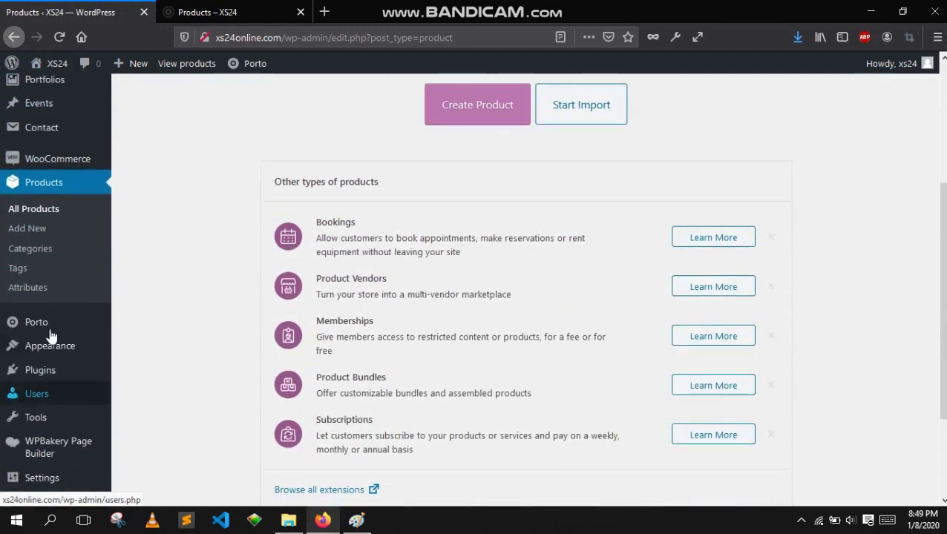
pyautogui.click(26, 256)
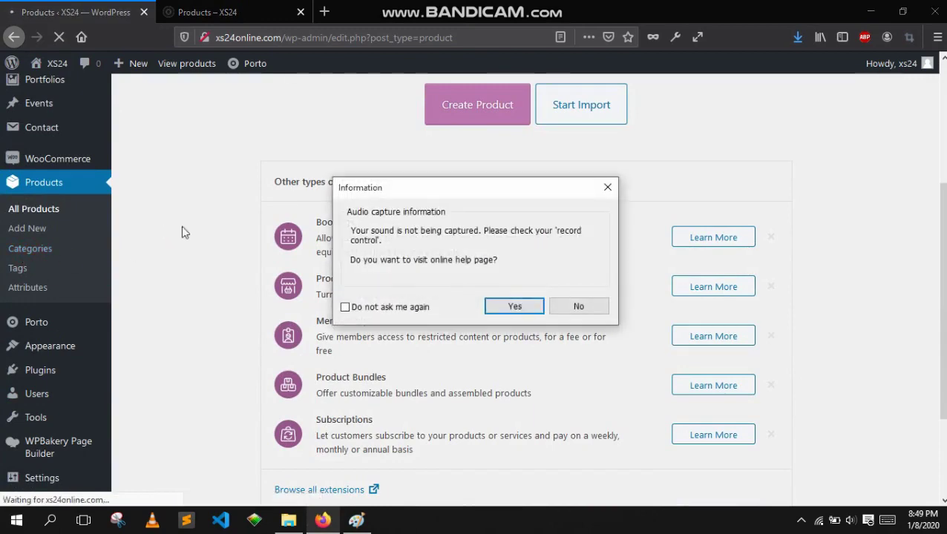
pyautogui.click(581, 307)
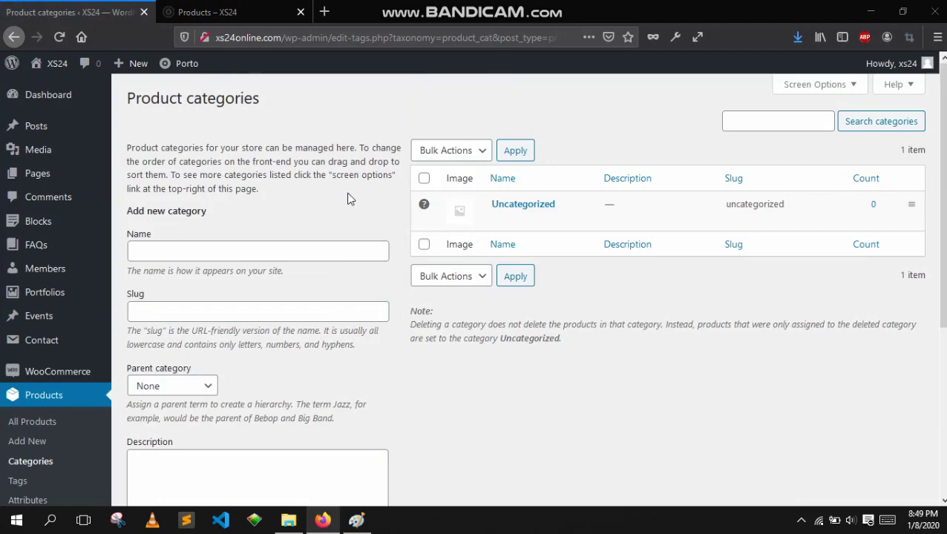
pyautogui.scroll(-2, 217, 196)
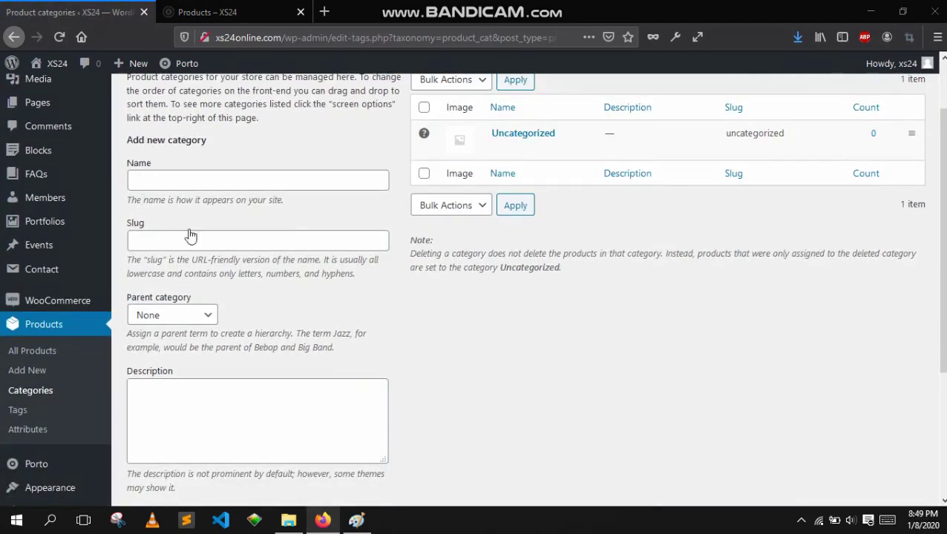
pyautogui.click(356, 520)
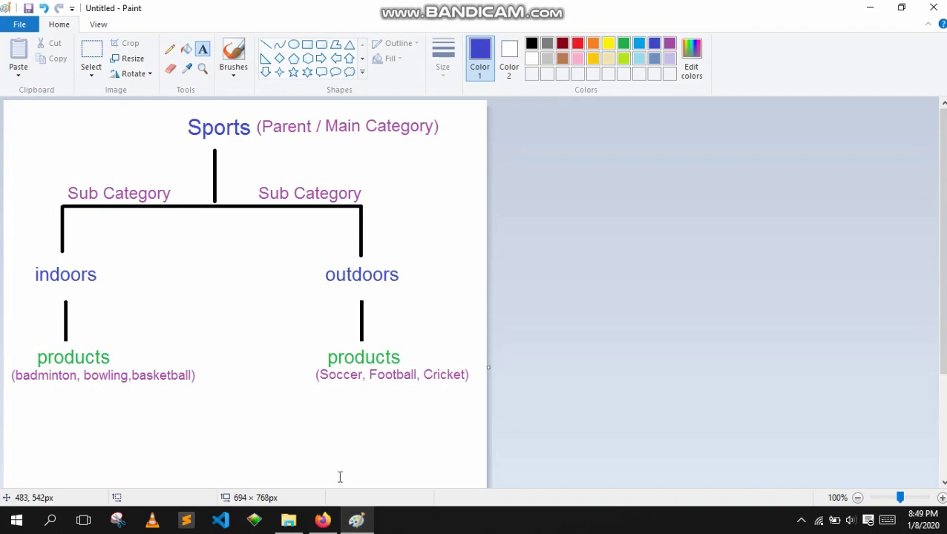
pyautogui.click(322, 521)
# - Add a top-level product category named Sports, leaving Parent as None
pyautogui.write('Sports')
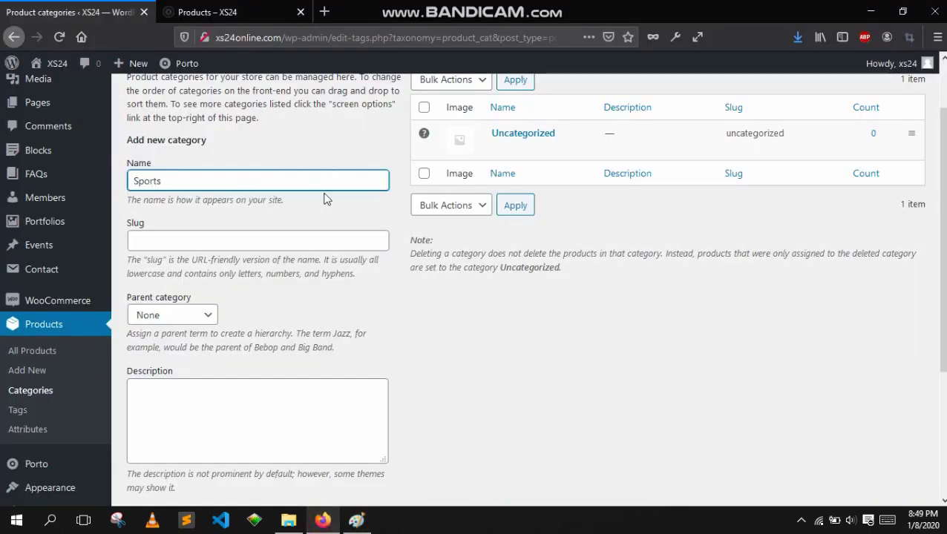
pyautogui.scroll(-2, 317, 205)
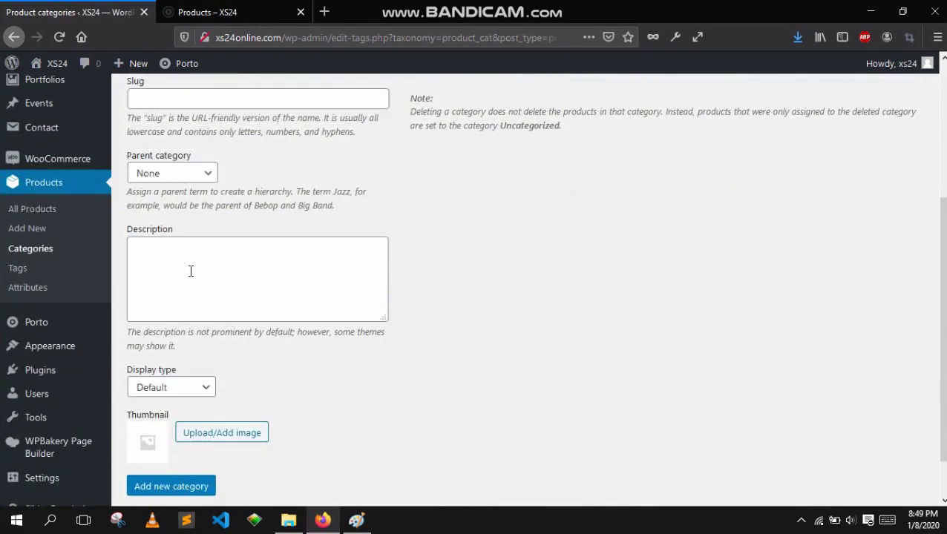
pyautogui.scroll(-2, 282, 297)
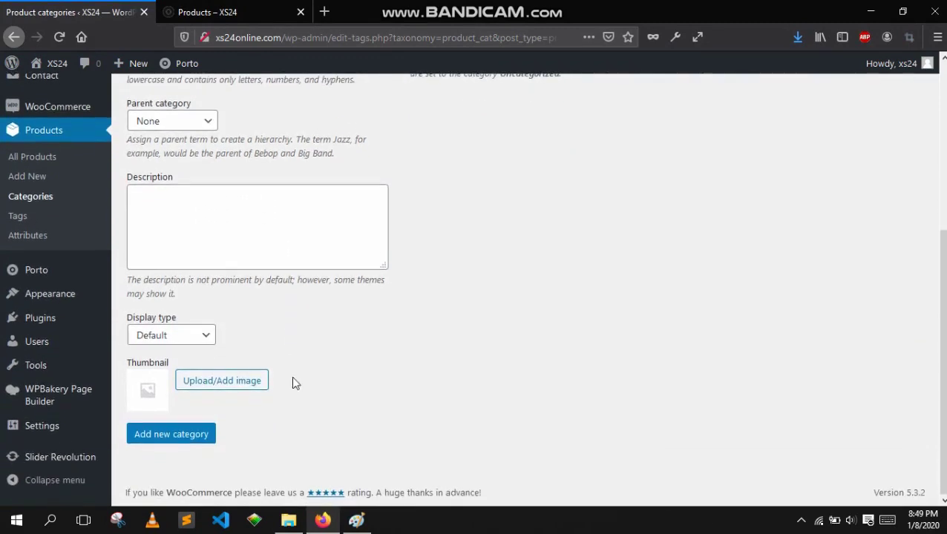
pyautogui.click(177, 438)
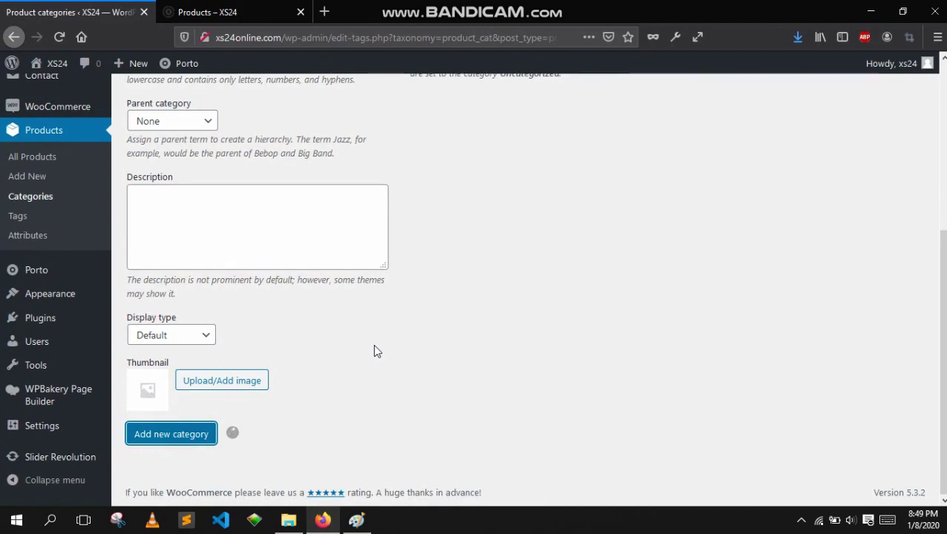
pyautogui.scroll(5, 375, 351)
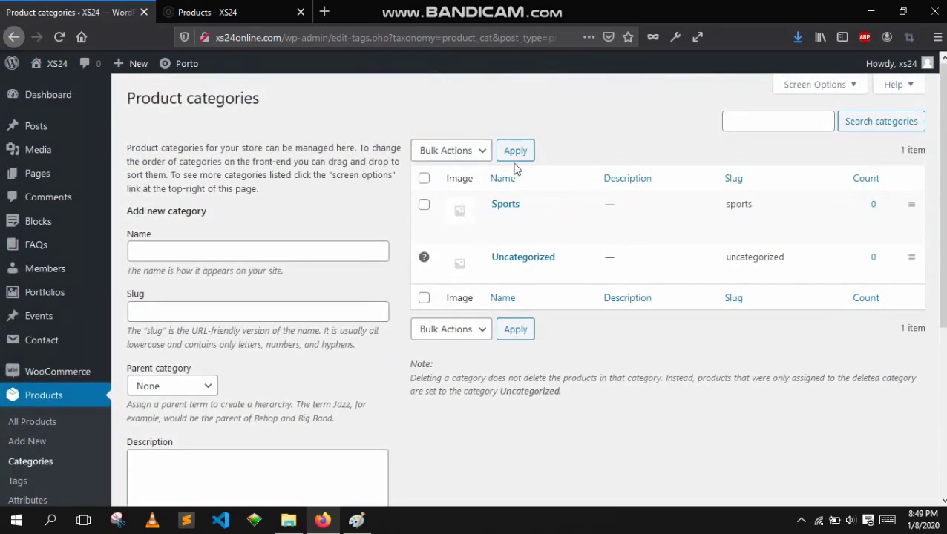
pyautogui.moveTo(492, 219)
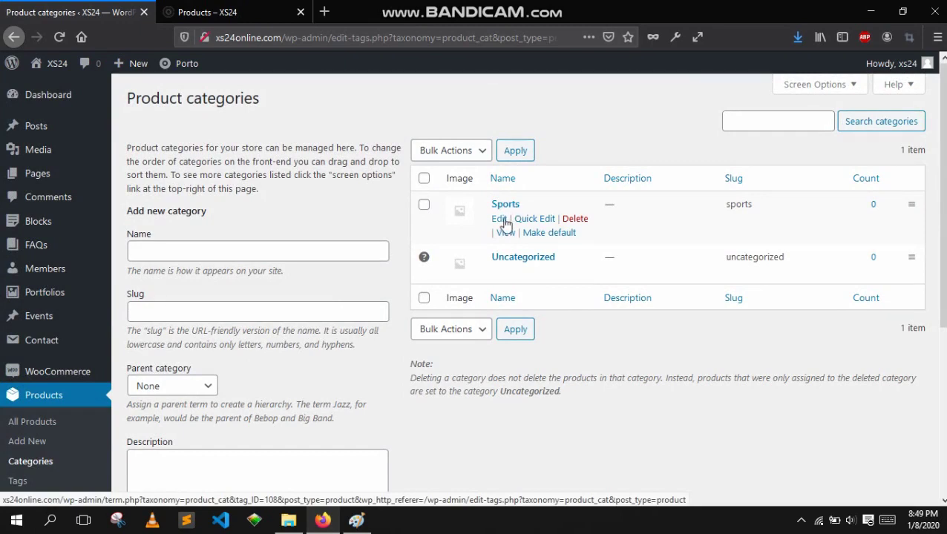
# - Open the Sports category's edit page in a new tab
pyautogui.rightClick(504, 225)
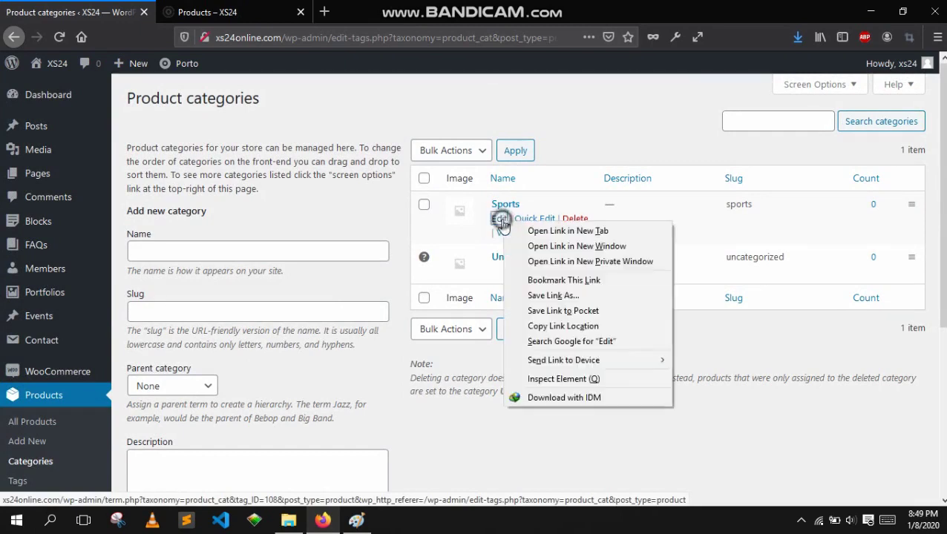
pyautogui.click(516, 234)
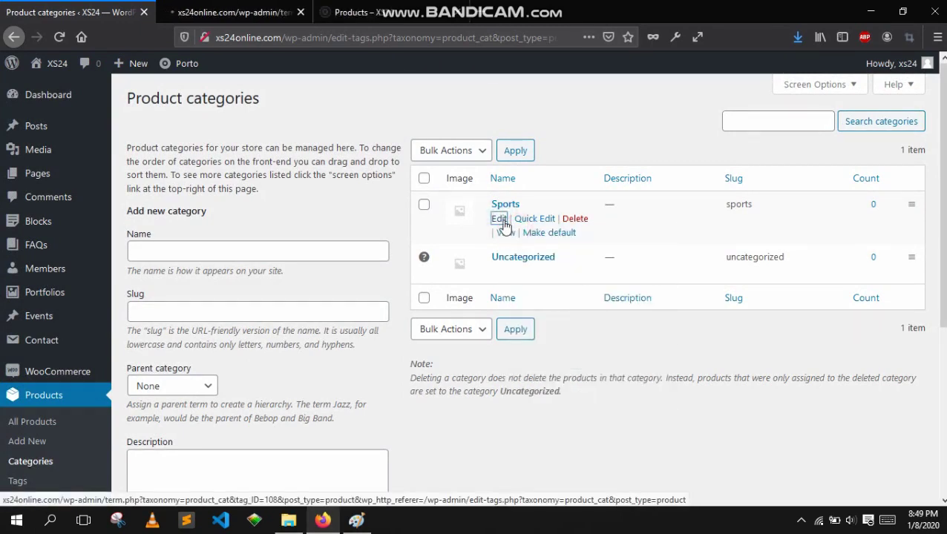
pyautogui.click(274, 6)
pyautogui.scroll(-5, 237, 210)
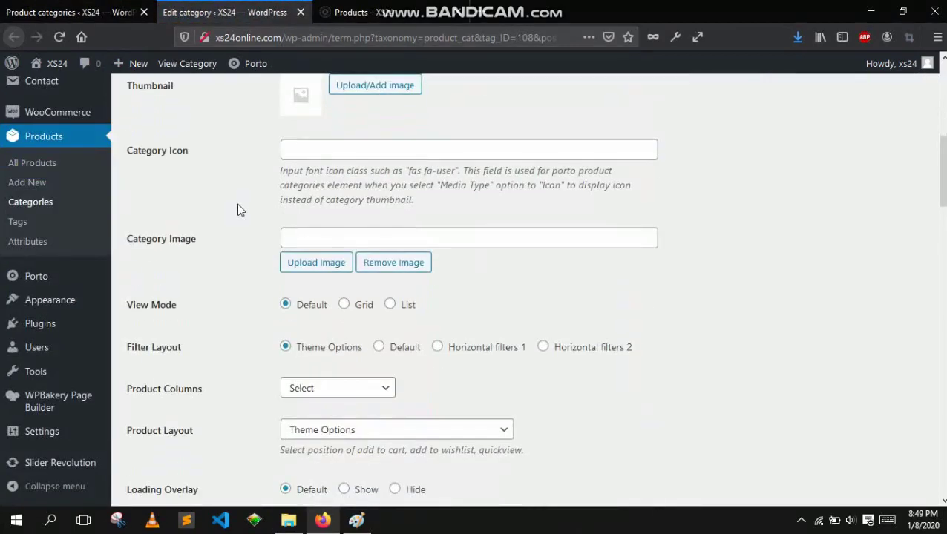
pyautogui.scroll(-6, 237, 207)
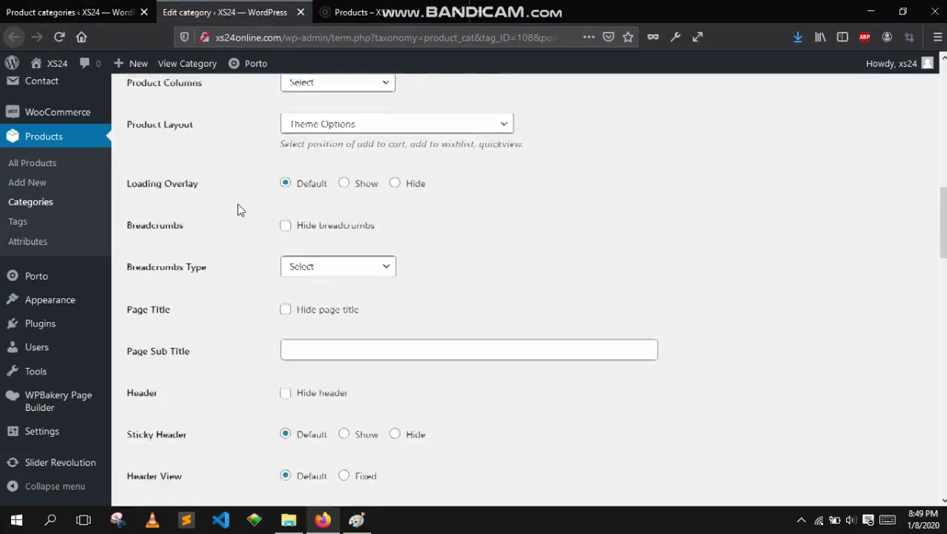
pyautogui.scroll(-5, 237, 210)
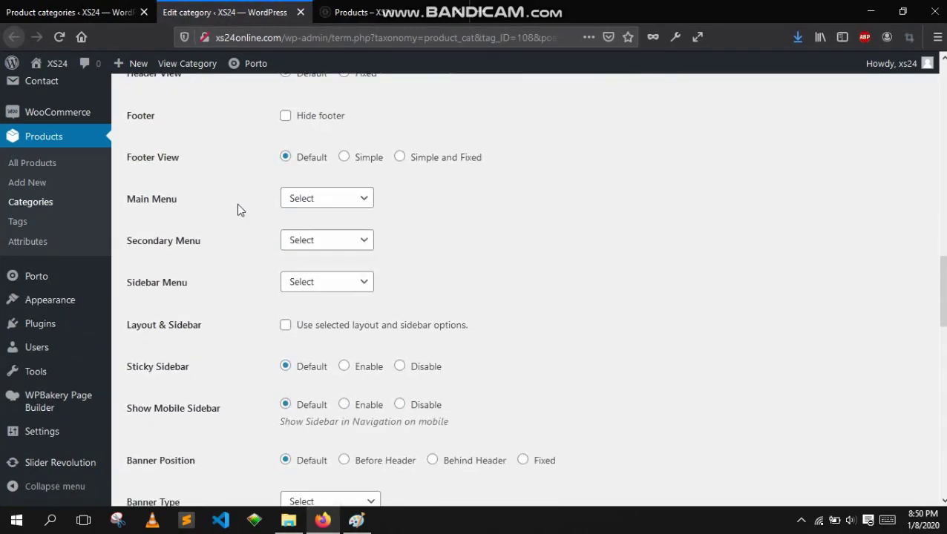
pyautogui.scroll(-4, 238, 210)
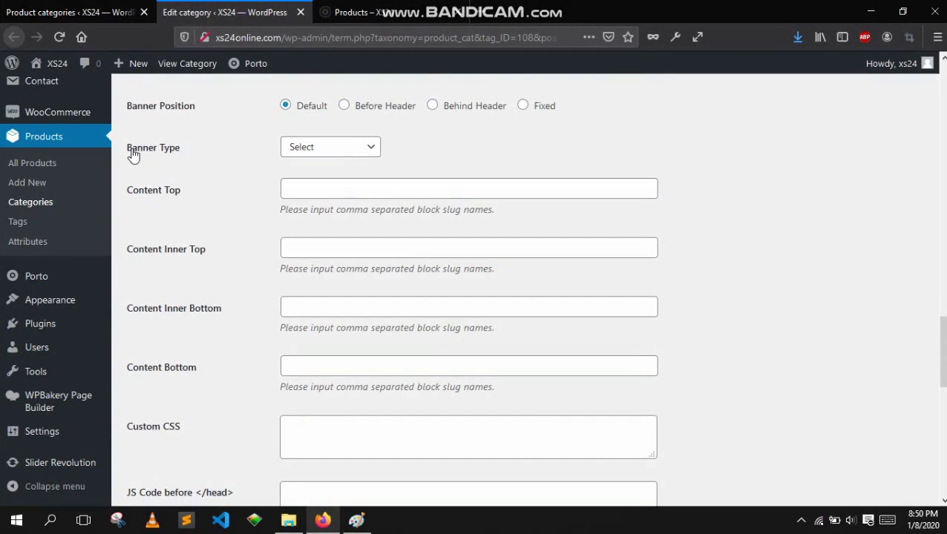
# - Set the Sports banner type to Banner Block using shopbanner and update the category
pyautogui.click(321, 147)
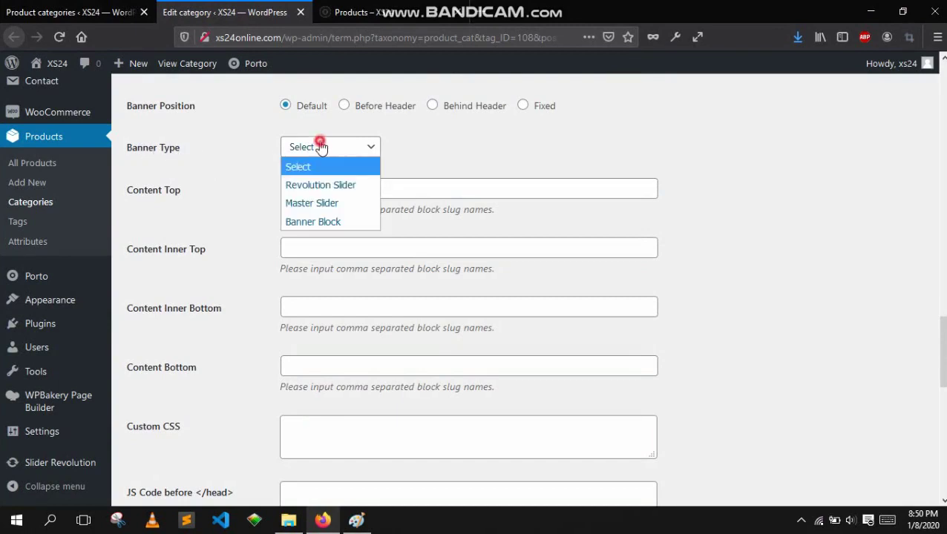
pyautogui.click(317, 224)
pyautogui.click(327, 195)
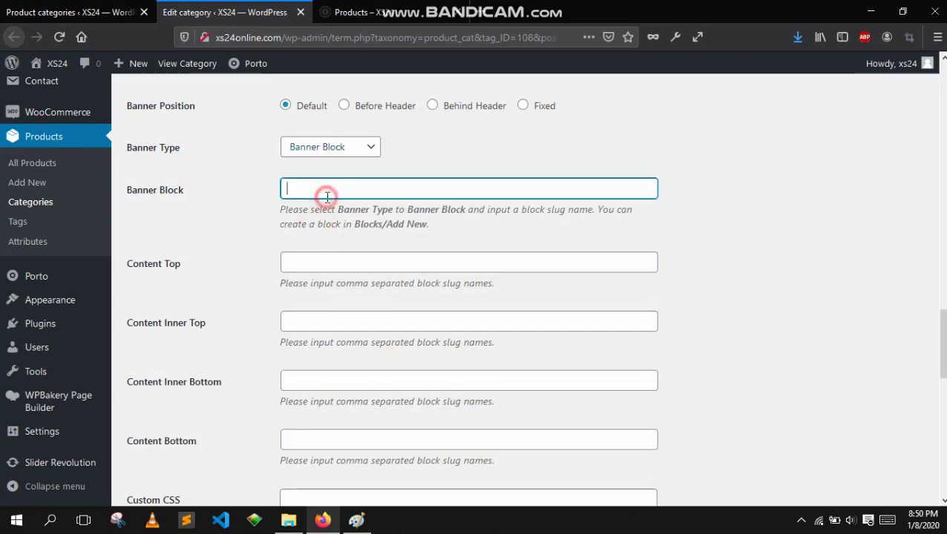
pyautogui.write('shop')
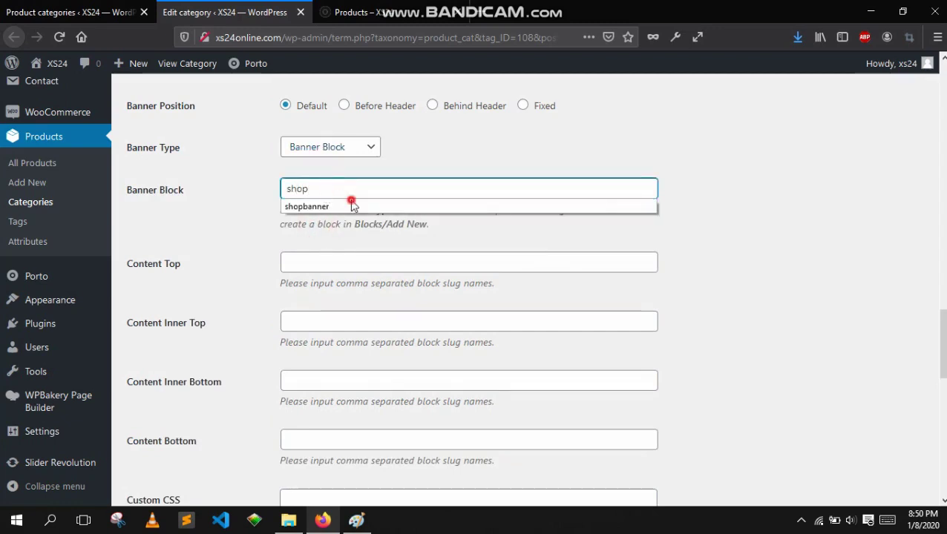
pyautogui.click(349, 206)
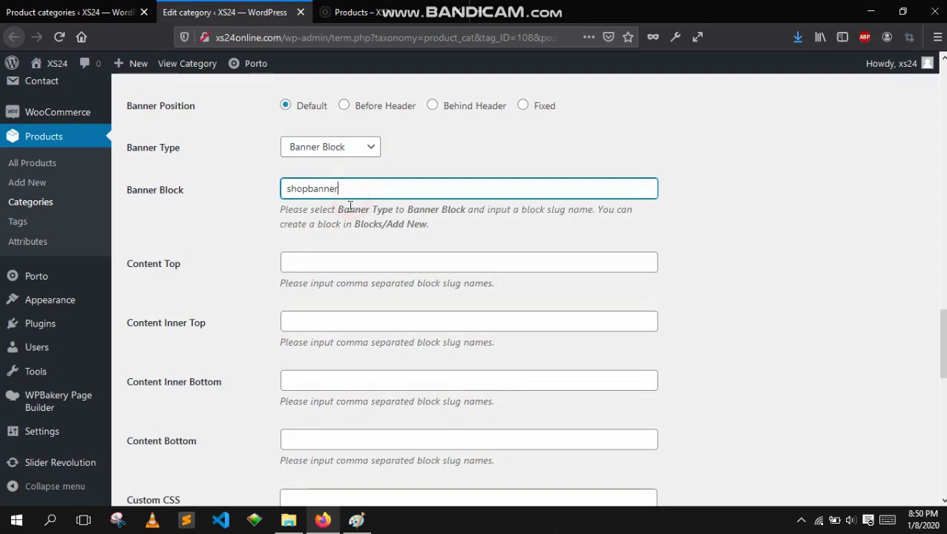
pyautogui.doubleClick(386, 186)
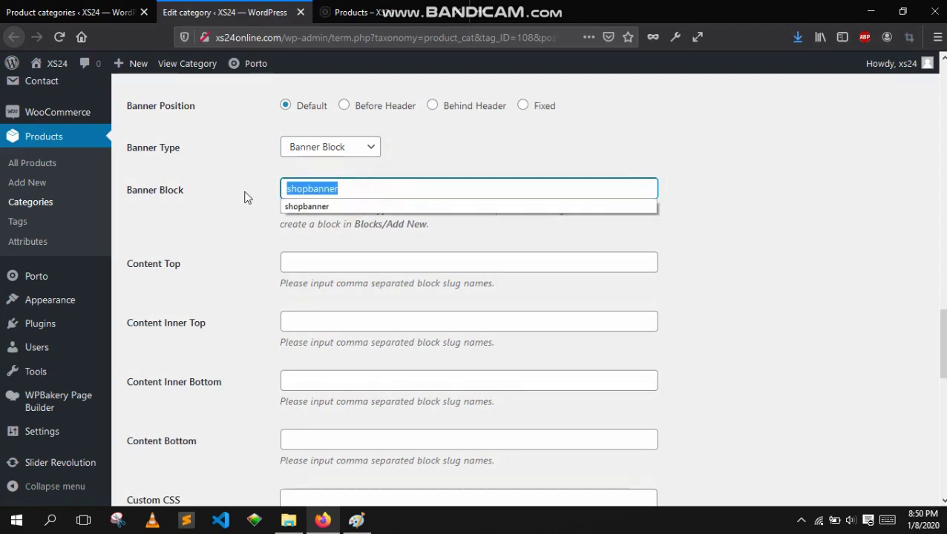
pyautogui.click(247, 197)
pyautogui.scroll(-9, 245, 194)
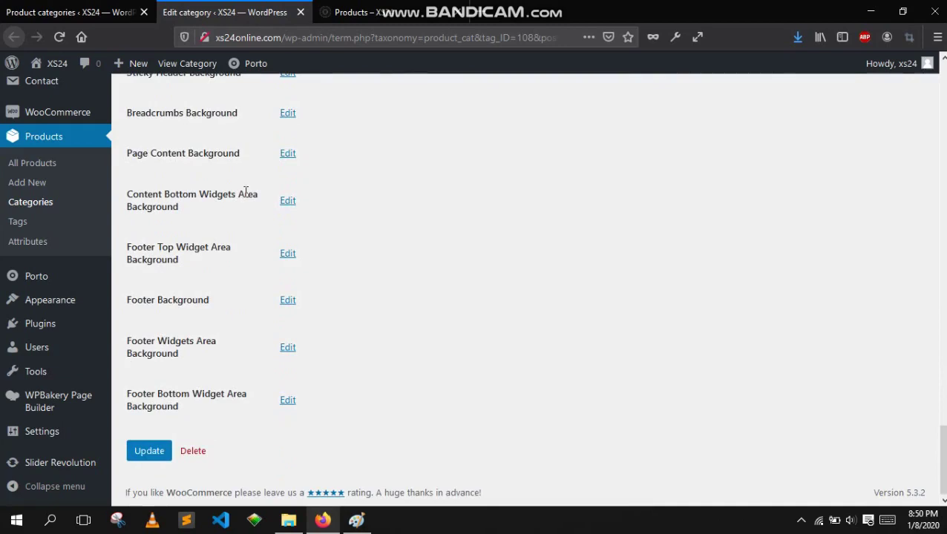
pyautogui.click(157, 449)
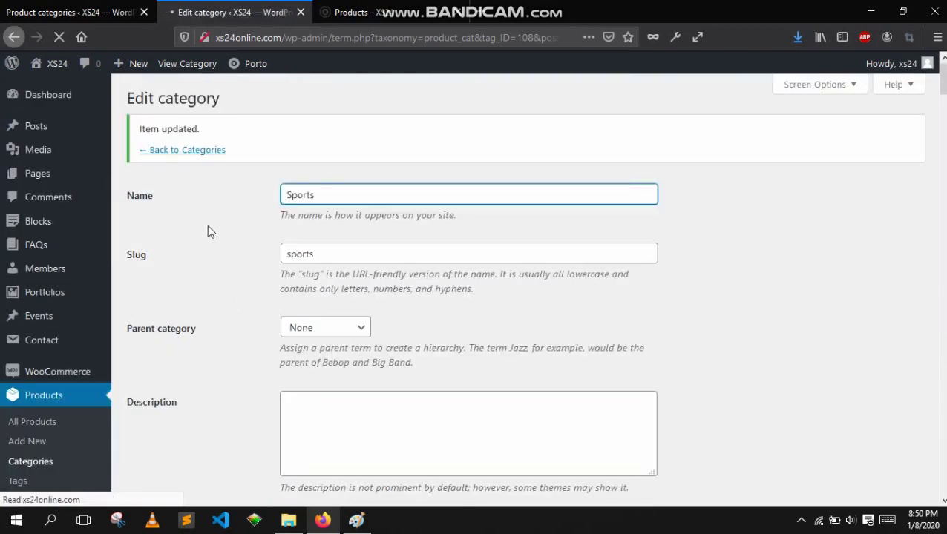
# - Return to the product categories list and check the Paint diagram
pyautogui.click(173, 151)
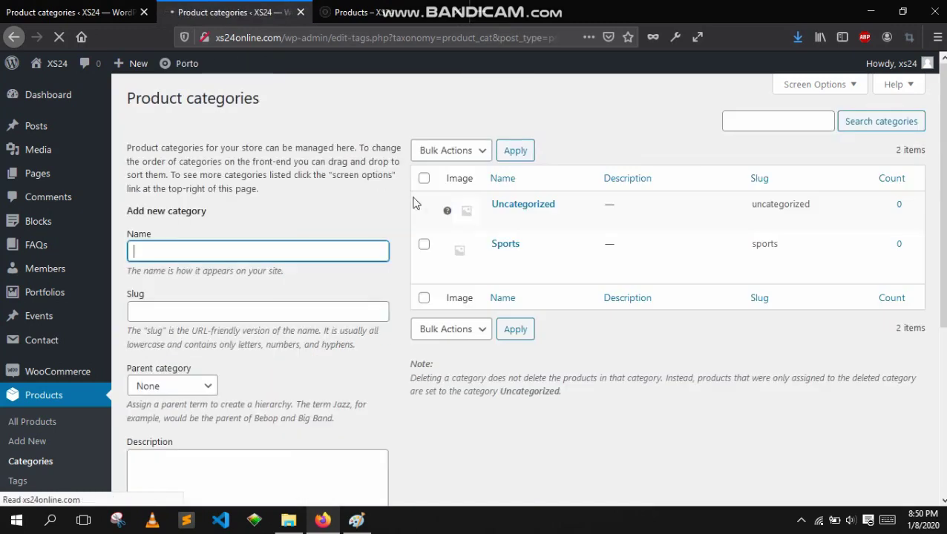
pyautogui.moveTo(566, 247)
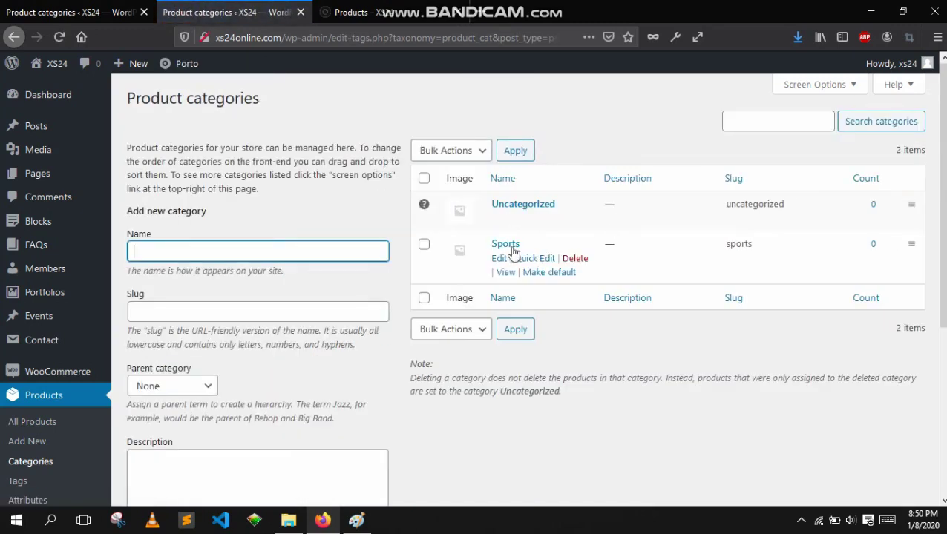
pyautogui.click(357, 520)
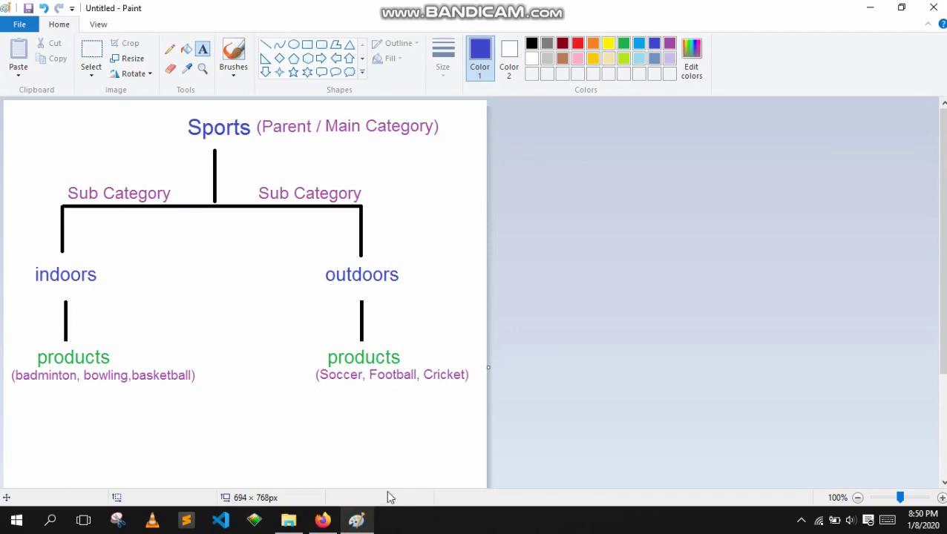
pyautogui.click(315, 522)
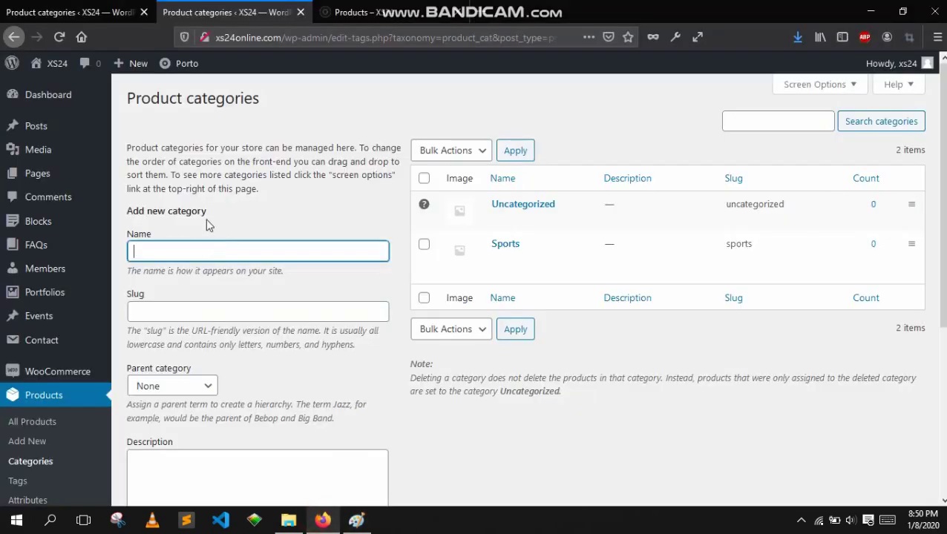
# - Add an Indoor Sports category with Sports as its parent
pyautogui.click(221, 259)
pyautogui.write('Indoo')
pyautogui.scroll(-3, 274, 133)
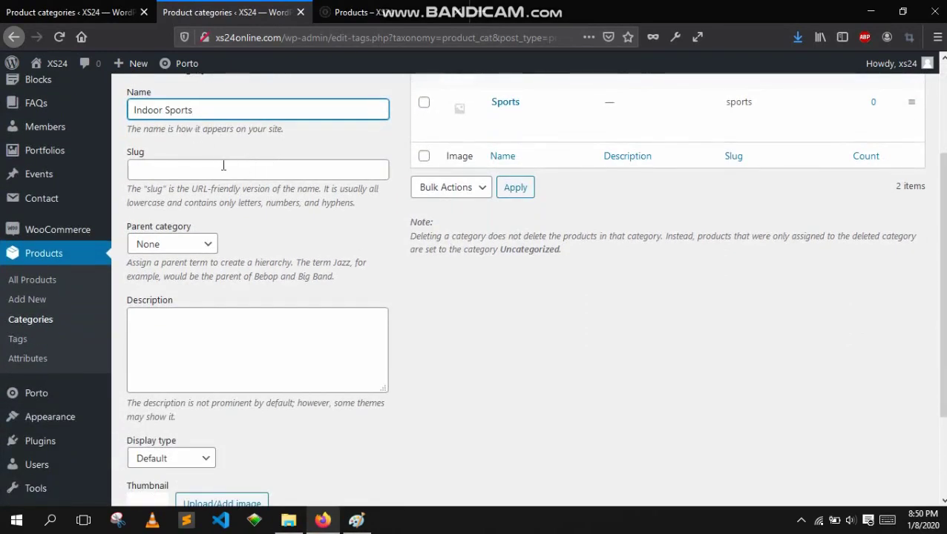
pyautogui.scroll(1, 225, 165)
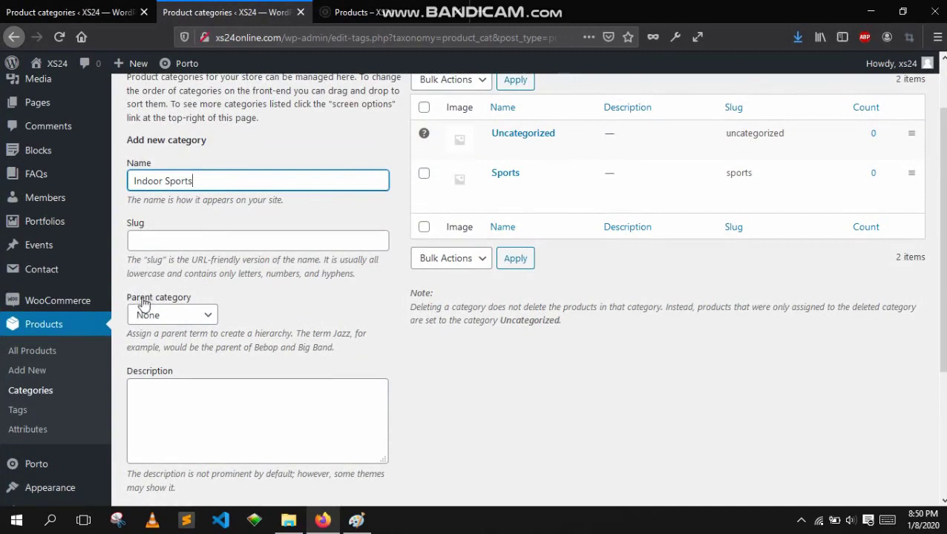
pyautogui.click(174, 316)
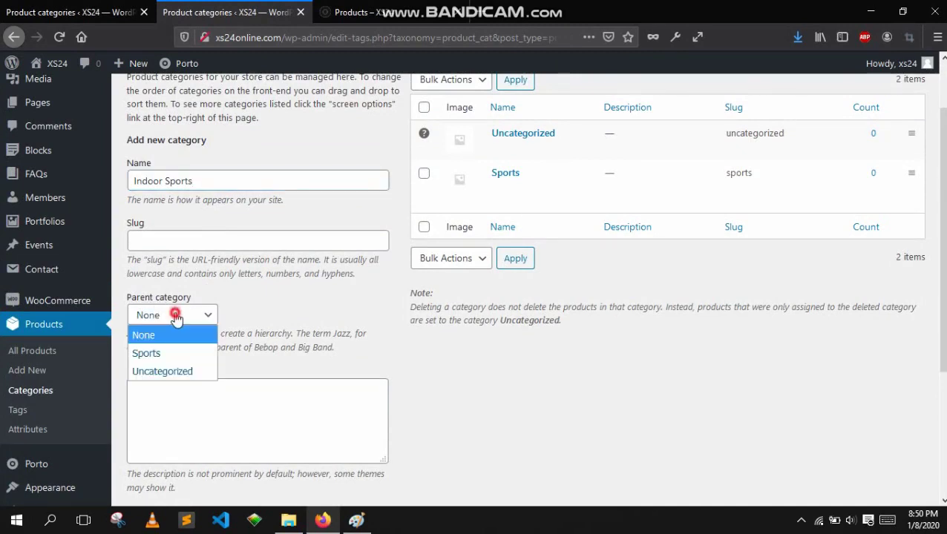
pyautogui.click(177, 356)
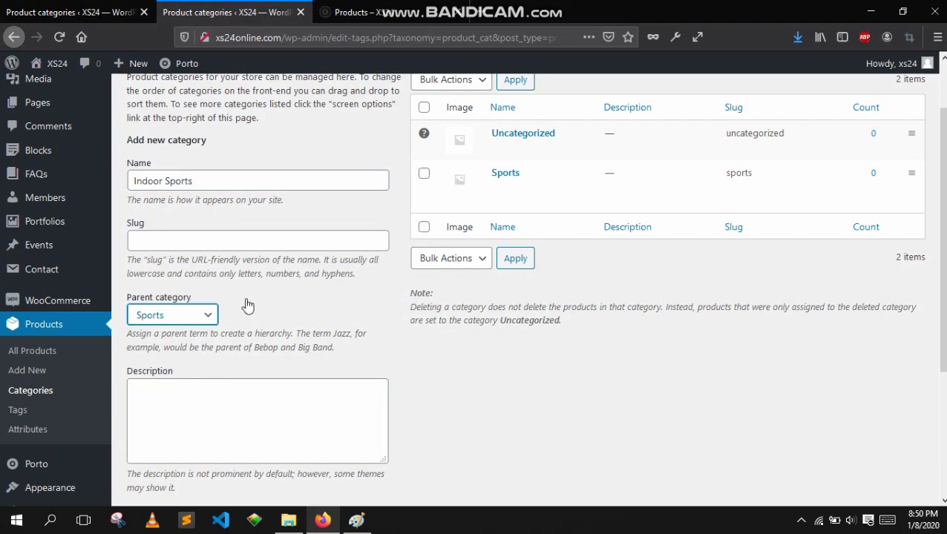
pyautogui.scroll(-3, 247, 300)
pyautogui.click(184, 436)
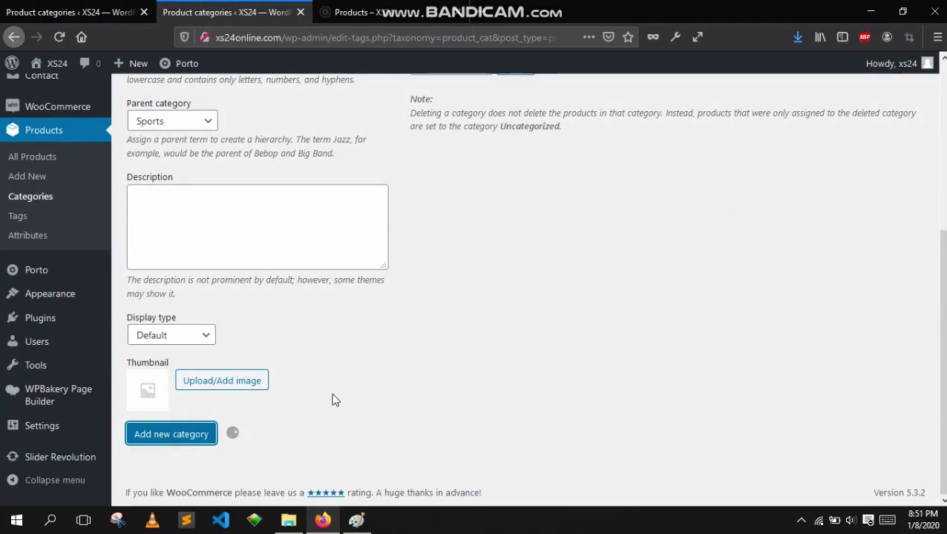
pyautogui.scroll(4, 364, 386)
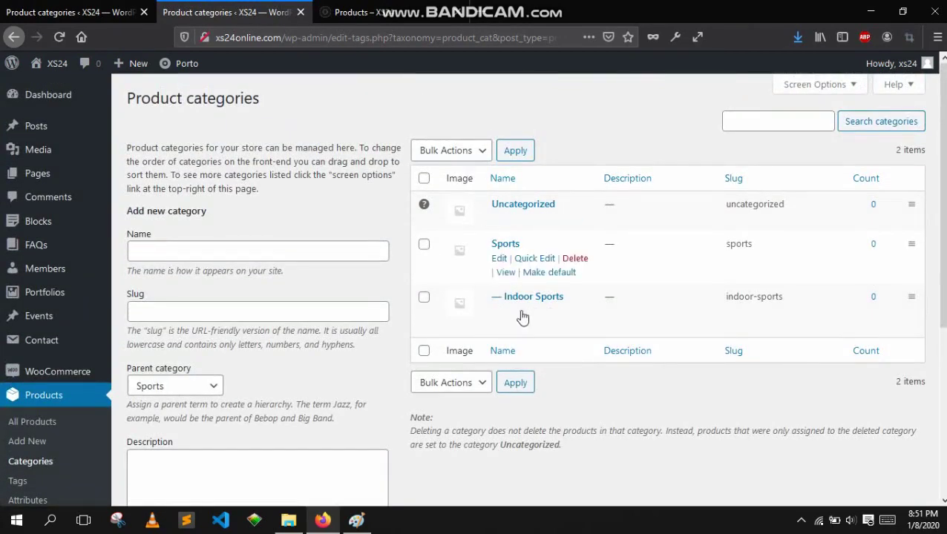
# - Open the Indoor Sports edit page in a new tab
pyautogui.rightClick(500, 315)
pyautogui.click(507, 326)
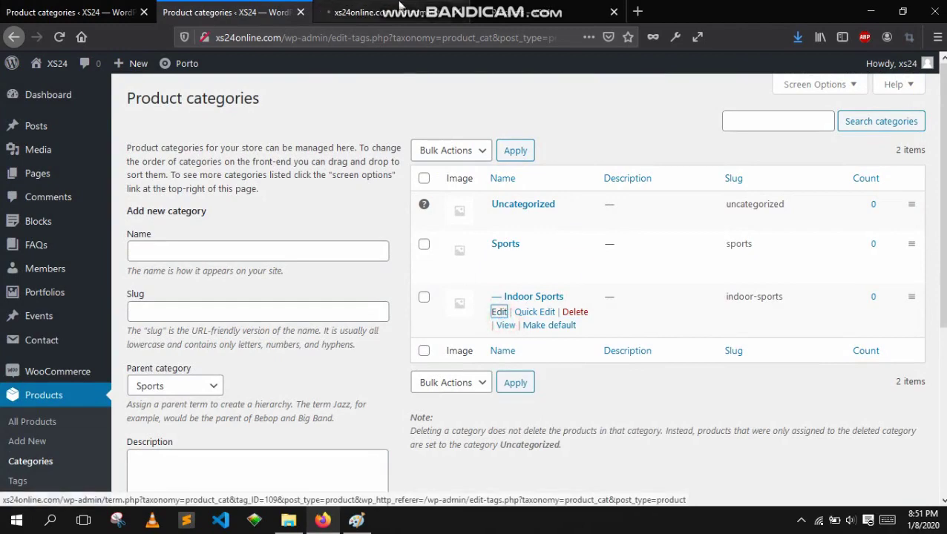
pyautogui.click(393, 10)
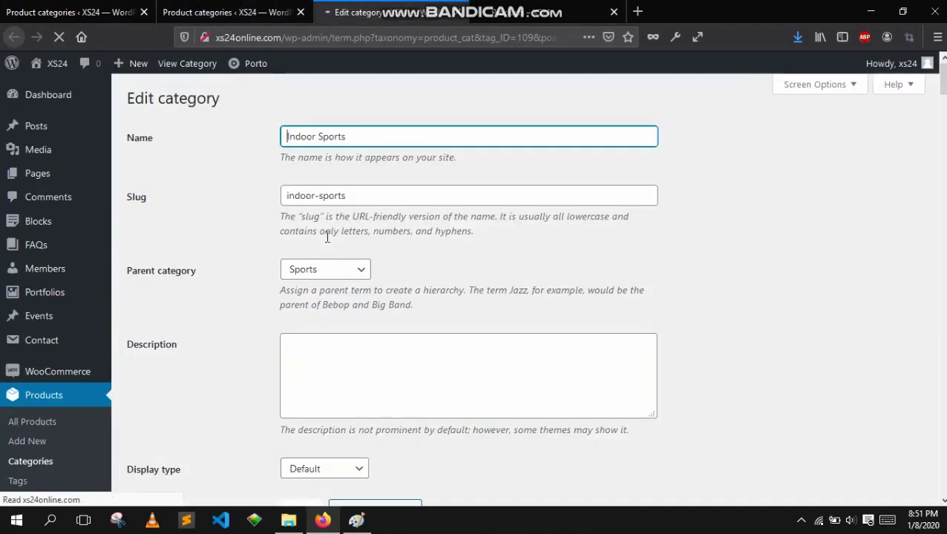
pyautogui.scroll(-8, 327, 237)
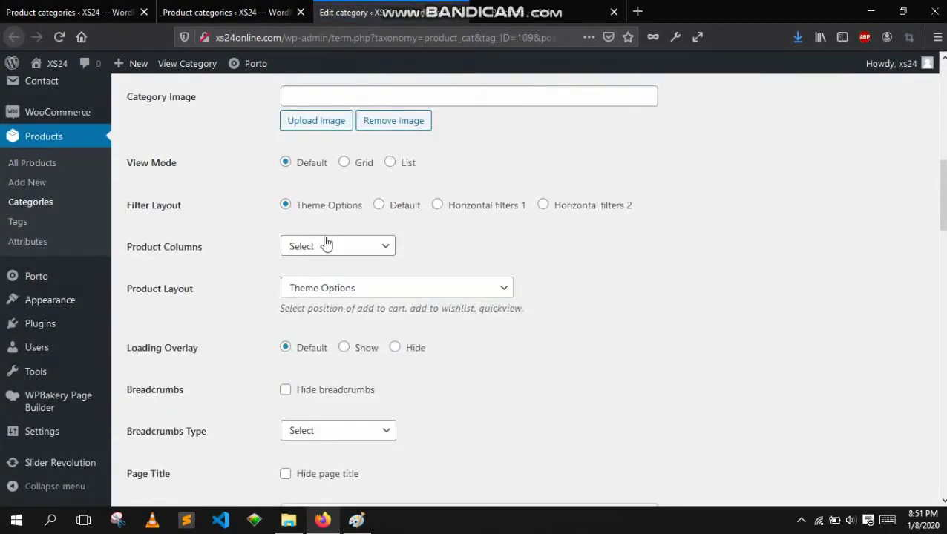
pyautogui.scroll(-5, 327, 248)
pyautogui.scroll(-3, 328, 252)
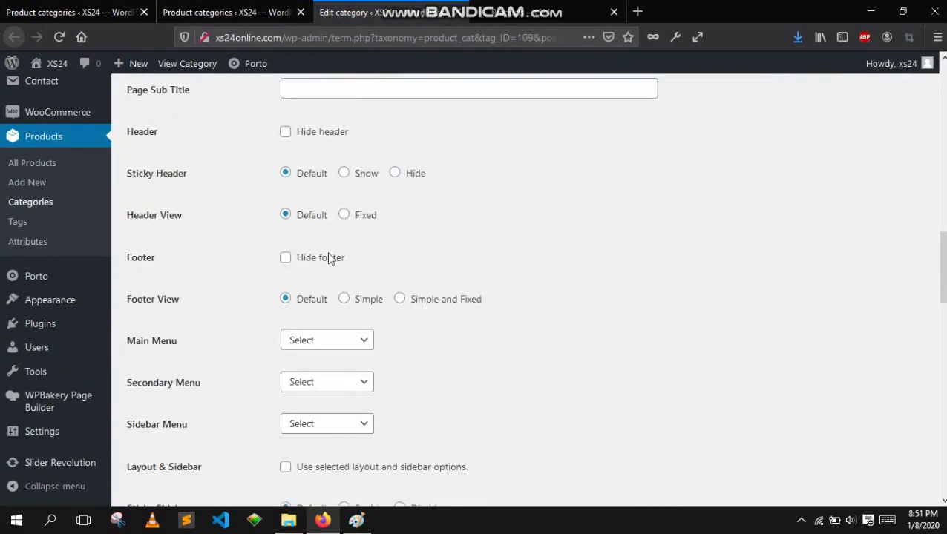
pyautogui.scroll(3, 329, 258)
pyautogui.scroll(5, 178, 250)
pyautogui.scroll(-10, 194, 300)
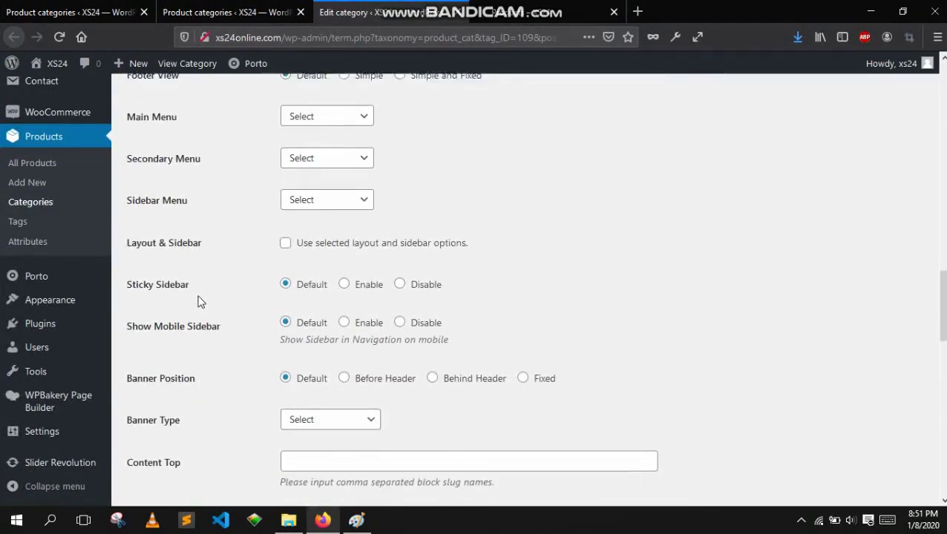
pyautogui.scroll(-3, 198, 300)
# - Give Indoor Sports a Banner Block banner using shopbanner and update it
pyautogui.click(319, 148)
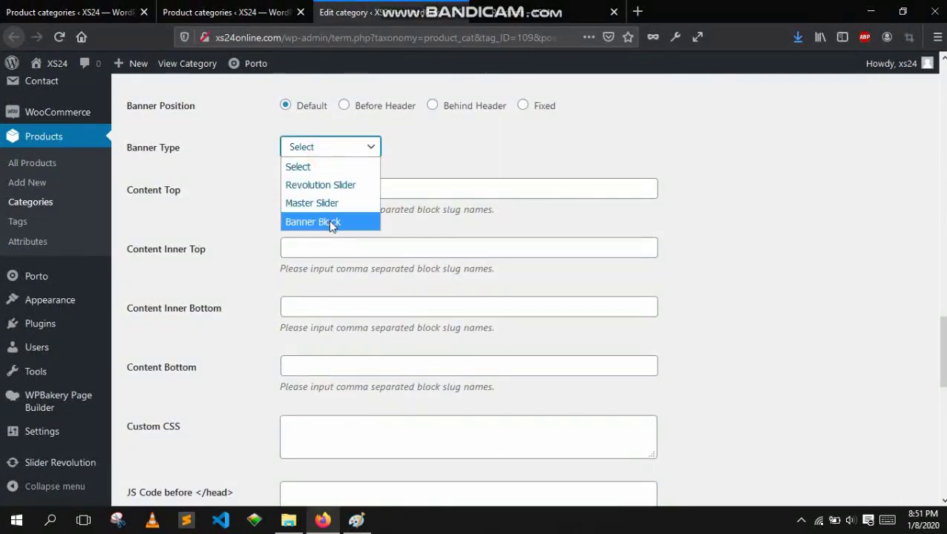
pyautogui.click(327, 220)
pyautogui.click(344, 191)
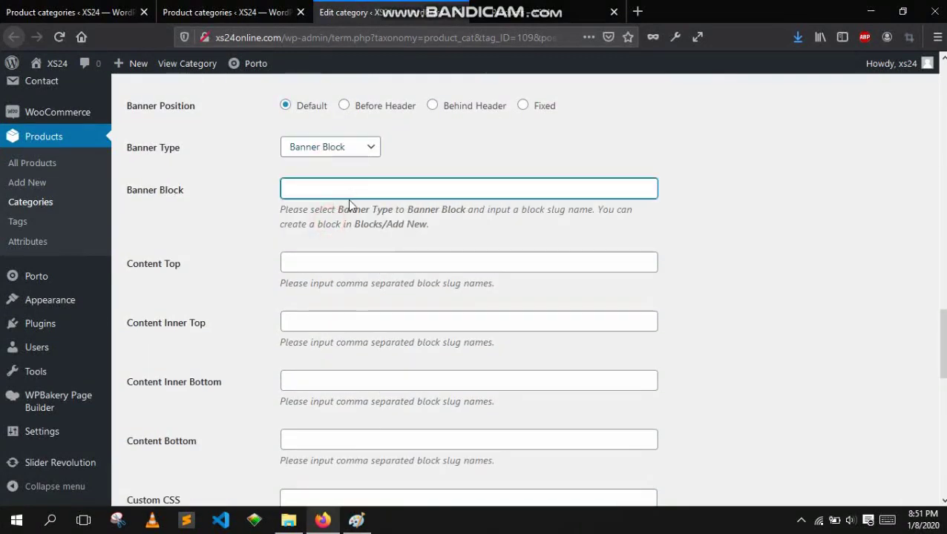
pyautogui.write('sho')
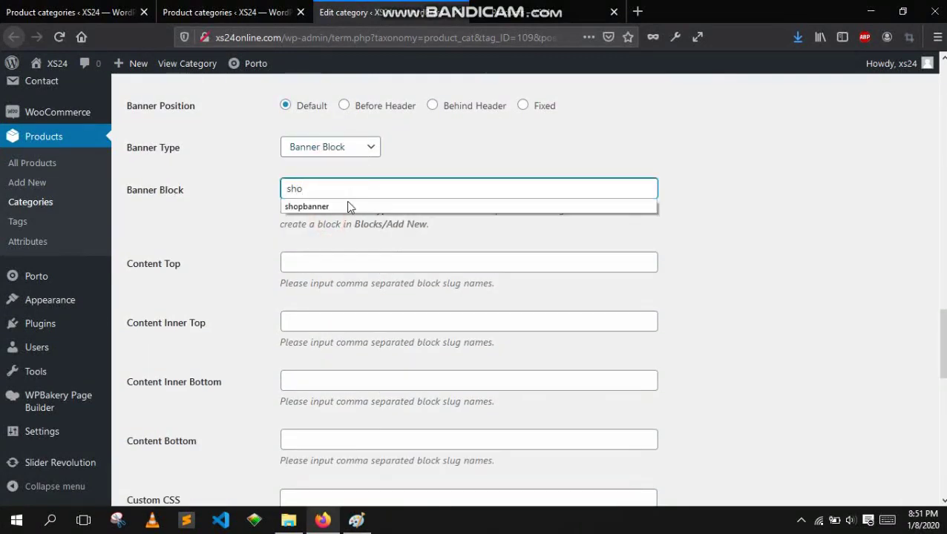
pyautogui.press('Down')
pyautogui.press('Return')
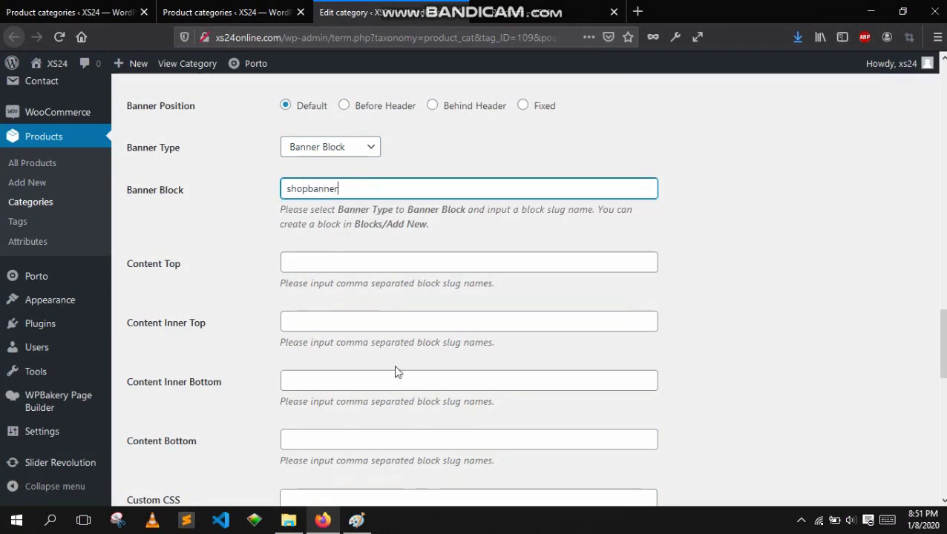
pyautogui.scroll(-10, 205, 237)
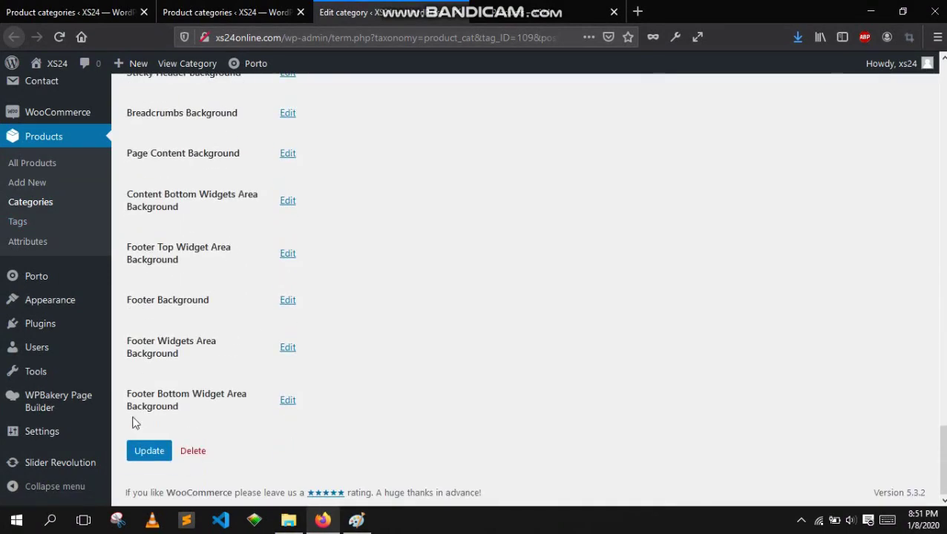
pyautogui.click(148, 457)
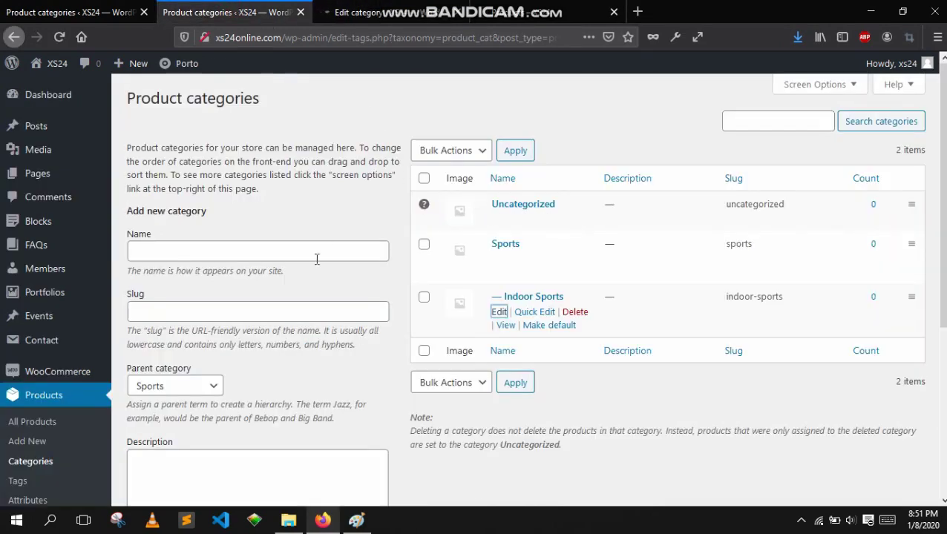
# - Add an Outdoor Sports category with Sports selected as its parent
pyautogui.click(326, 250)
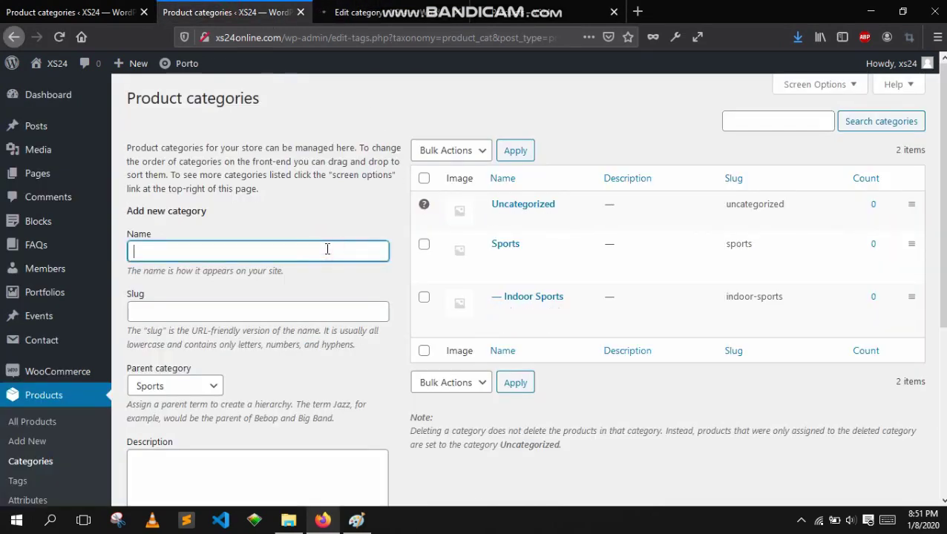
pyautogui.write('Outdoor')
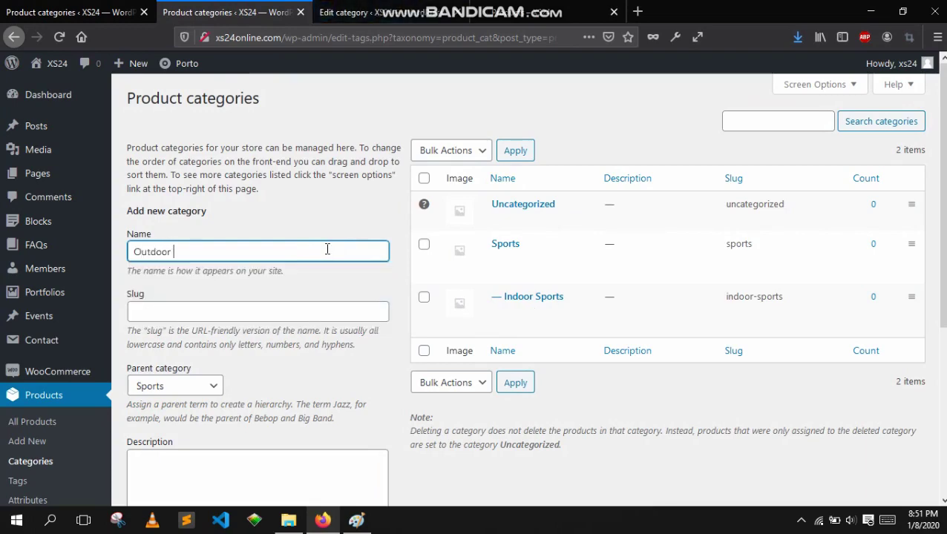
pyautogui.scroll(-3, 288, 258)
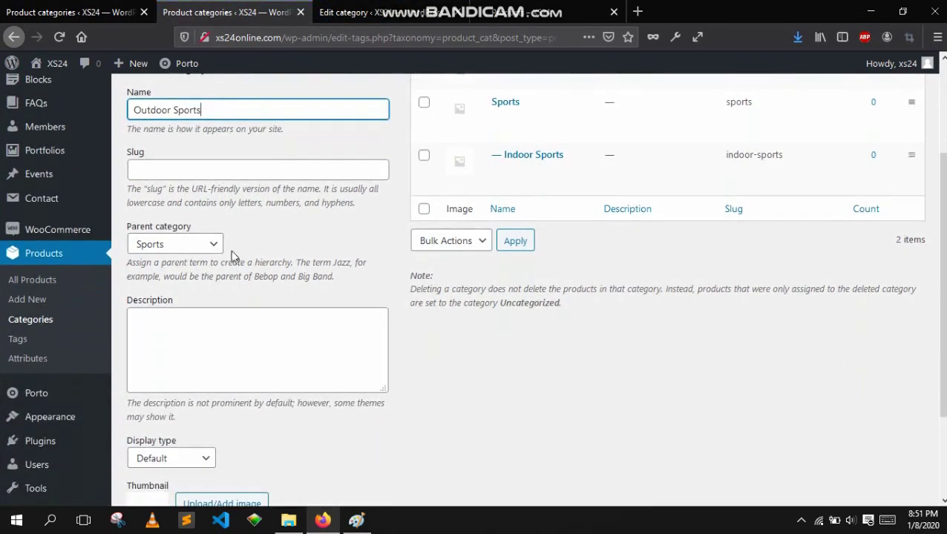
pyautogui.click(203, 247)
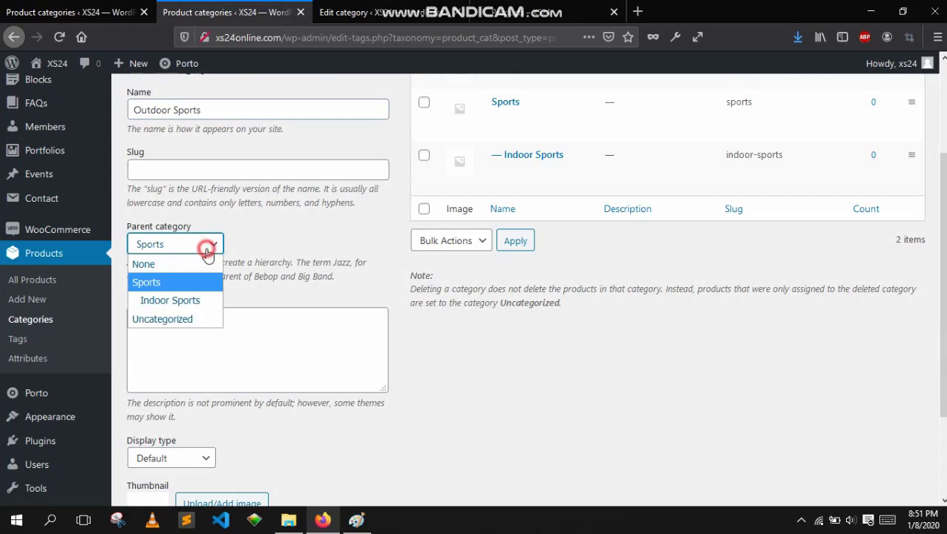
pyautogui.click(155, 283)
pyautogui.scroll(-3, 223, 282)
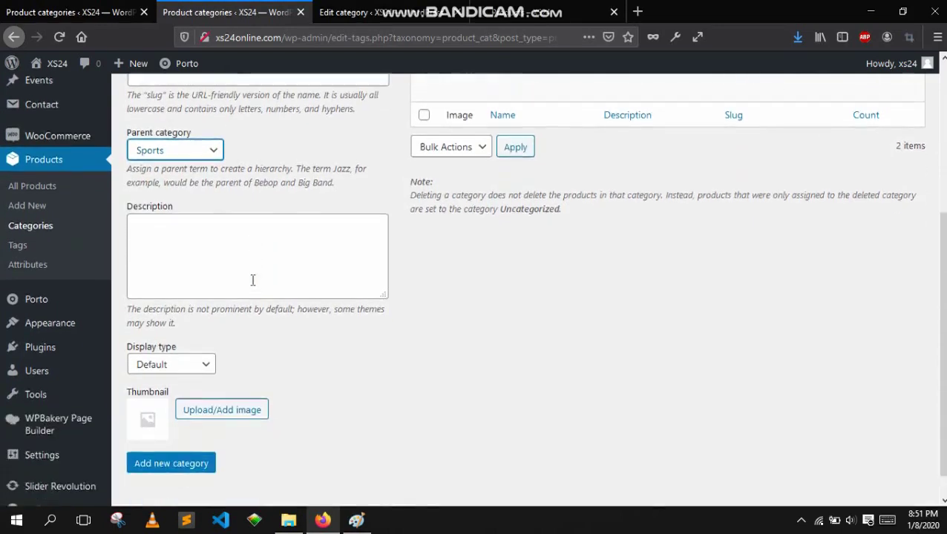
pyautogui.click(195, 443)
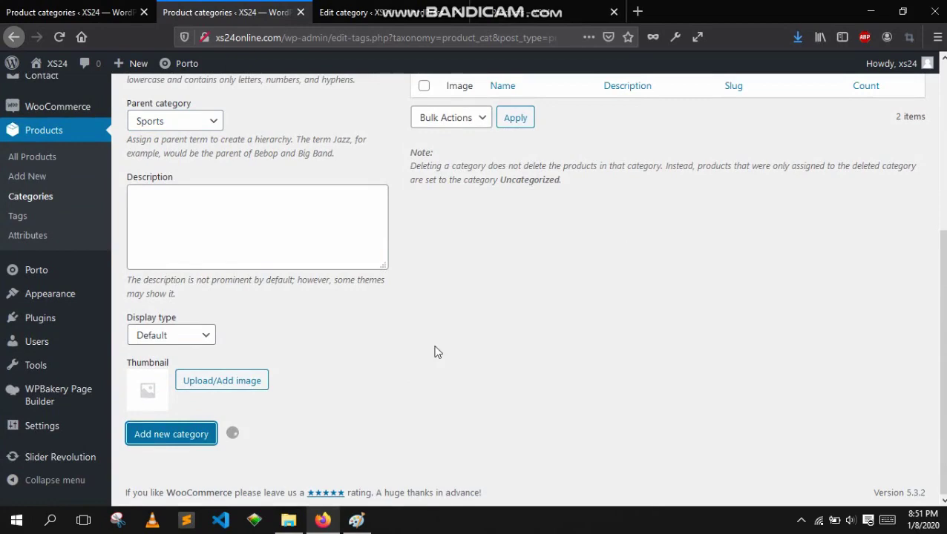
pyautogui.scroll(5, 435, 353)
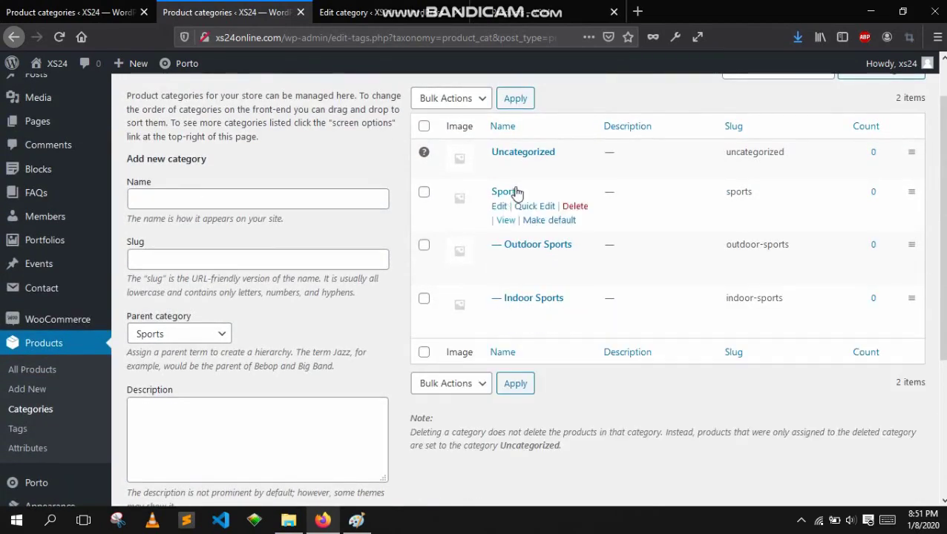
# - Open the Outdoor Sports editor in a new tab, closing the old edit tab
pyautogui.rightClick(501, 263)
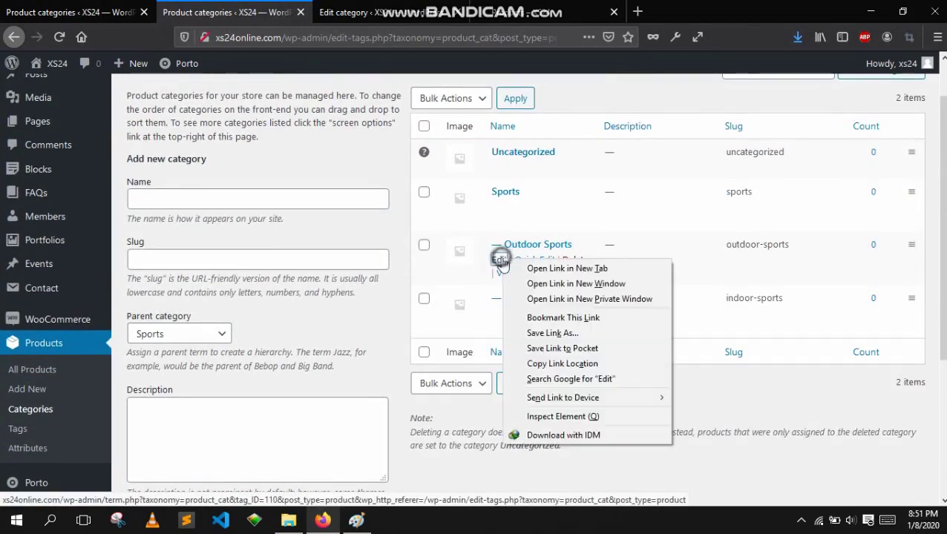
pyautogui.click(519, 268)
pyautogui.click(614, 12)
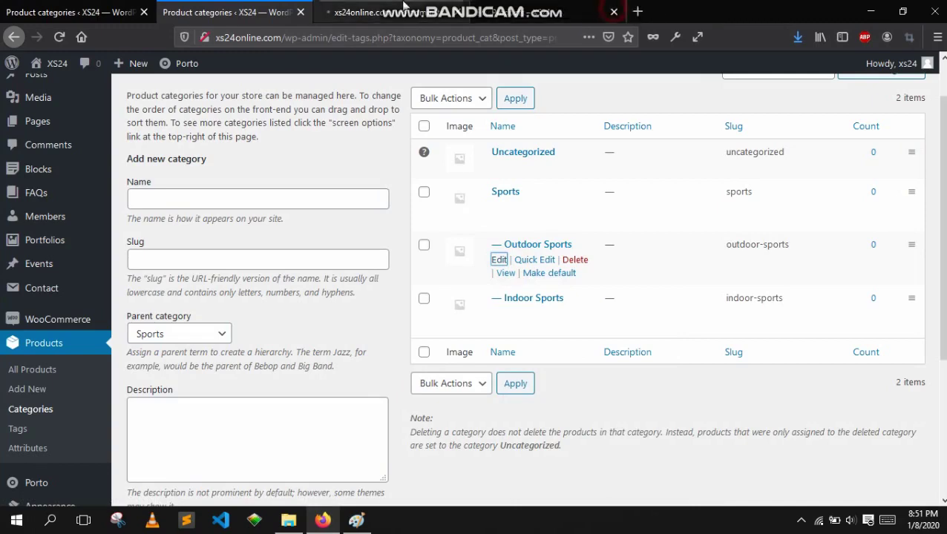
pyautogui.click(415, 12)
pyautogui.scroll(-6, 316, 227)
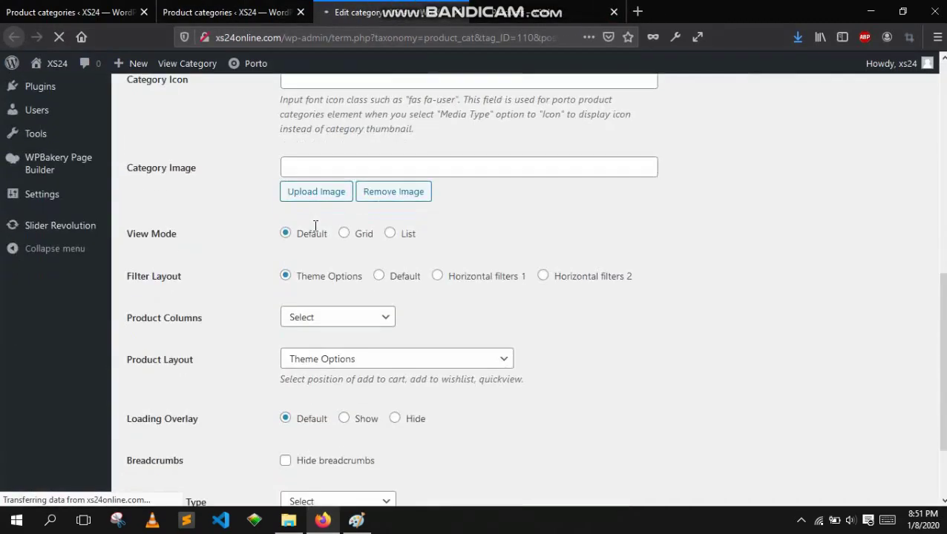
pyautogui.scroll(5, 315, 226)
pyautogui.scroll(-4, 315, 226)
pyautogui.scroll(-7, 316, 227)
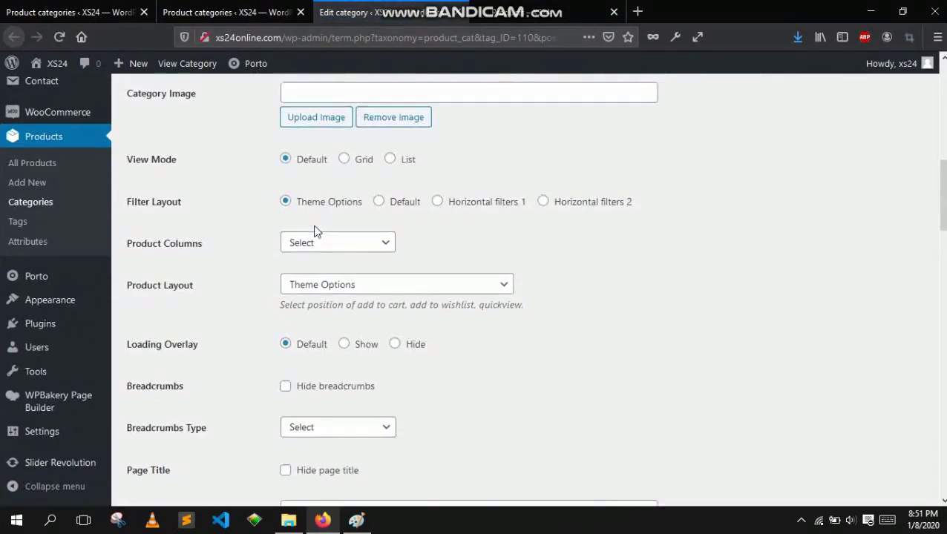
pyautogui.scroll(-10, 314, 230)
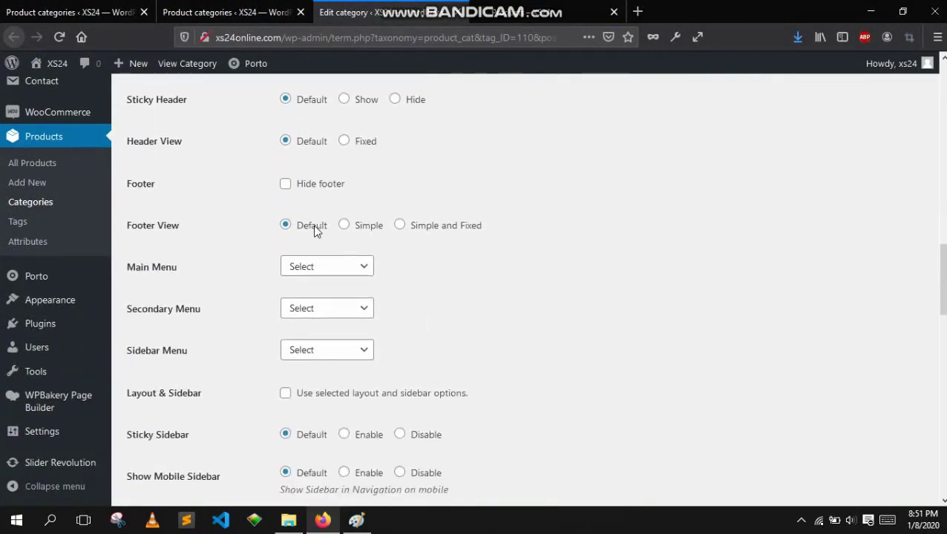
pyautogui.scroll(-4, 319, 267)
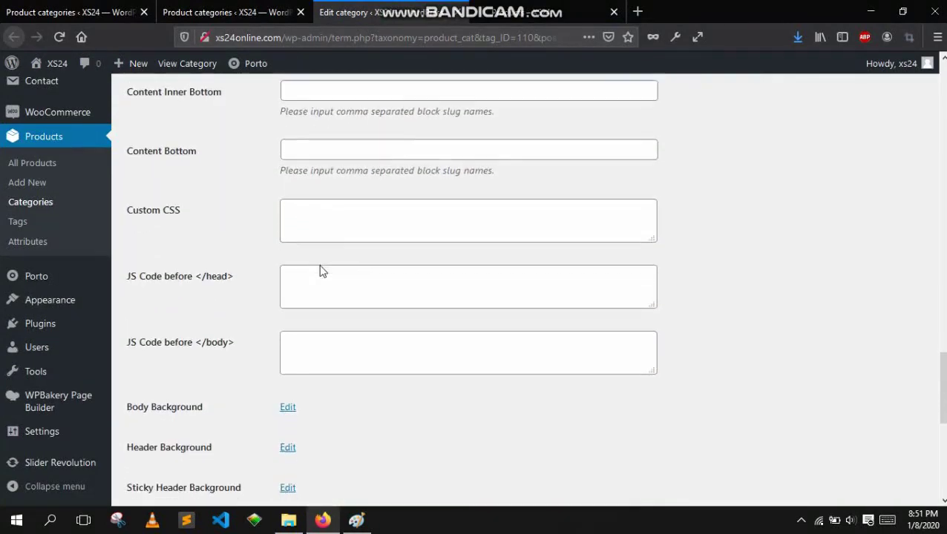
pyautogui.scroll(4, 321, 267)
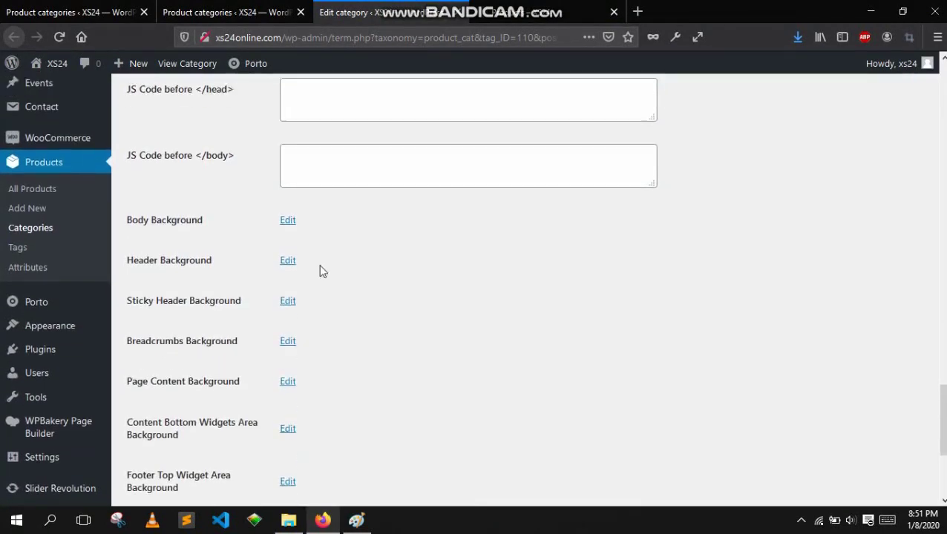
pyautogui.scroll(2, 323, 180)
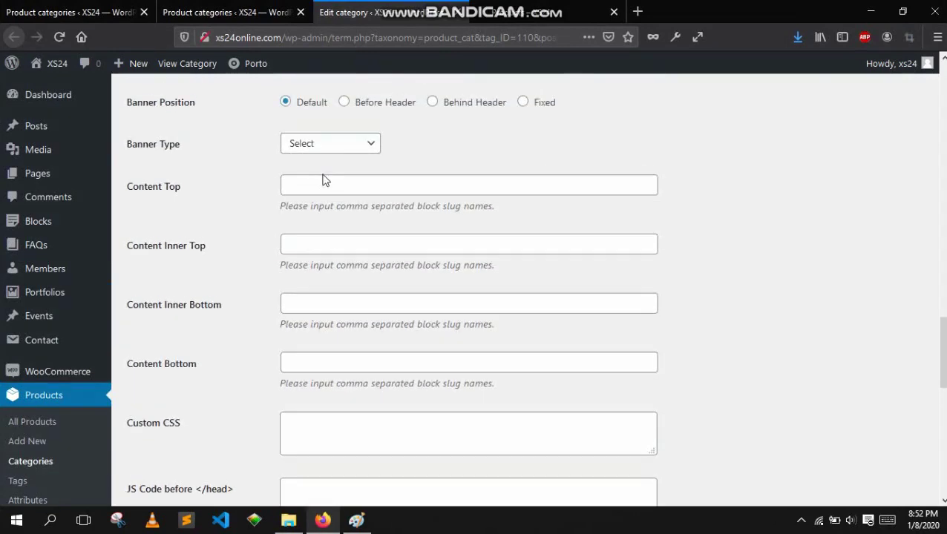
# - Set Outdoor Sports' banner to Banner Block with shopbanner, update, and return to the list
pyautogui.click(335, 145)
pyautogui.click(317, 217)
pyautogui.click(336, 184)
pyautogui.click(336, 184)
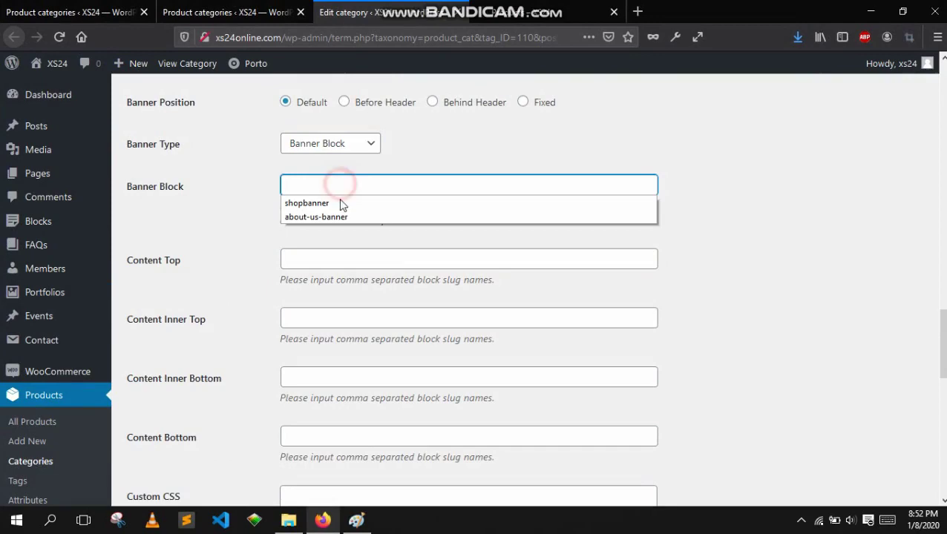
pyautogui.click(340, 201)
pyautogui.scroll(-10, 254, 234)
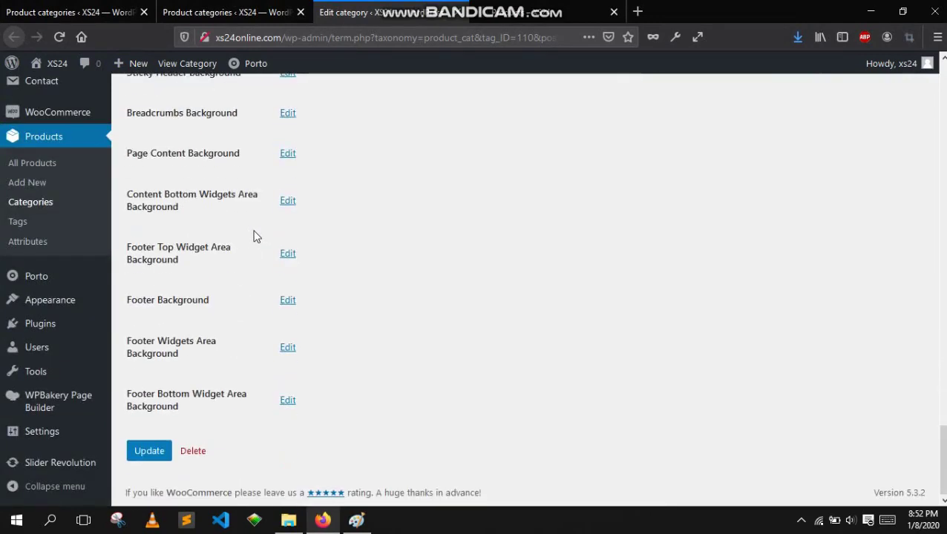
pyautogui.click(162, 445)
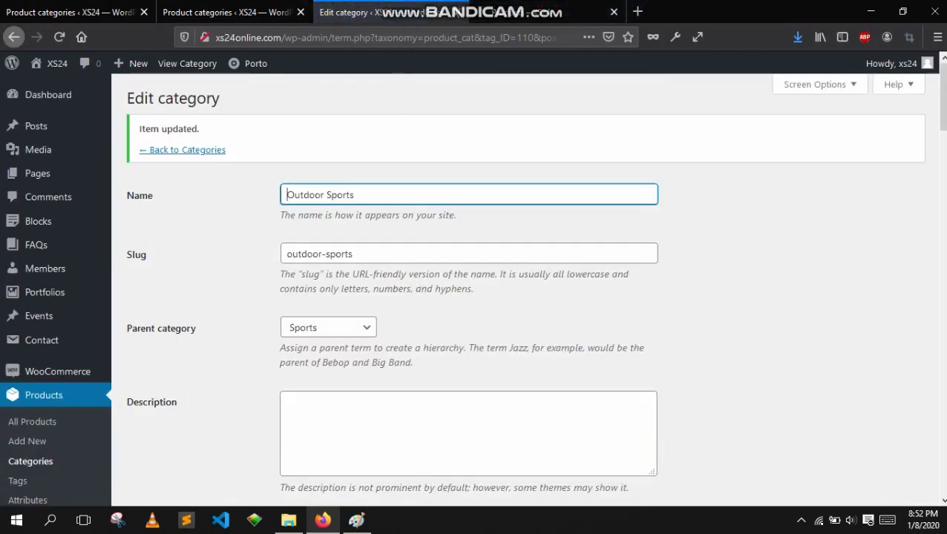
pyautogui.click(282, 12)
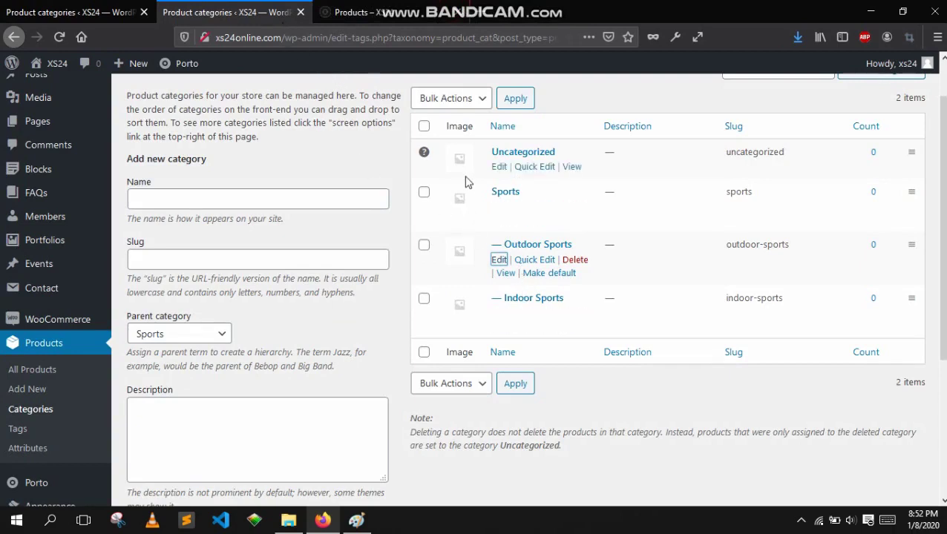
# - Reload the shop front end and expand Sports to confirm its Indoor and Outdoor subcategories
pyautogui.click(335, 9)
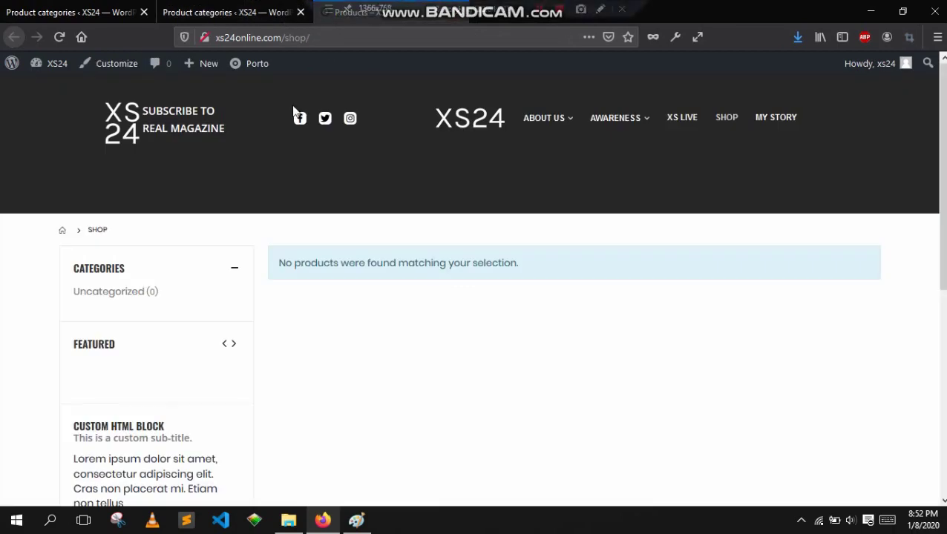
pyautogui.moveTo(283, 38); pyautogui.dragTo(326, 42)
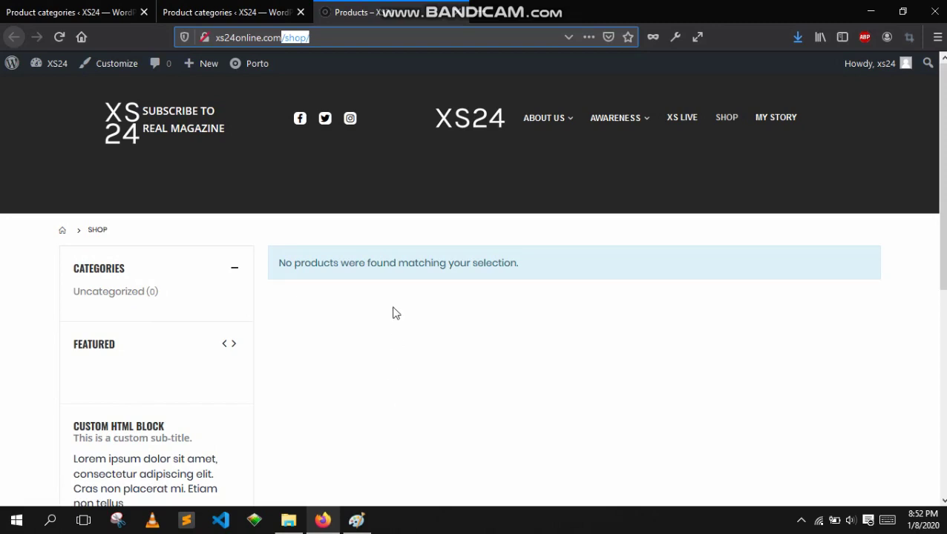
pyautogui.click(60, 38)
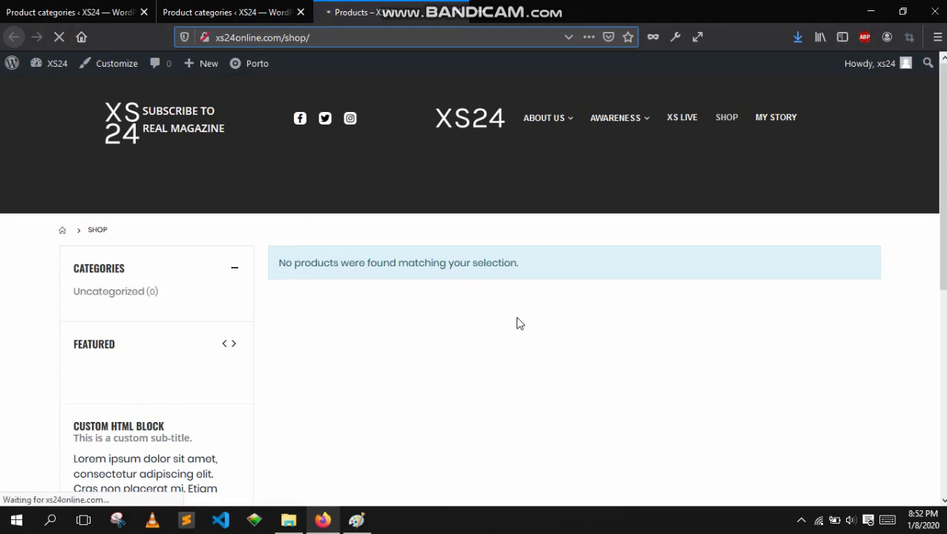
pyautogui.scroll(-2, 518, 324)
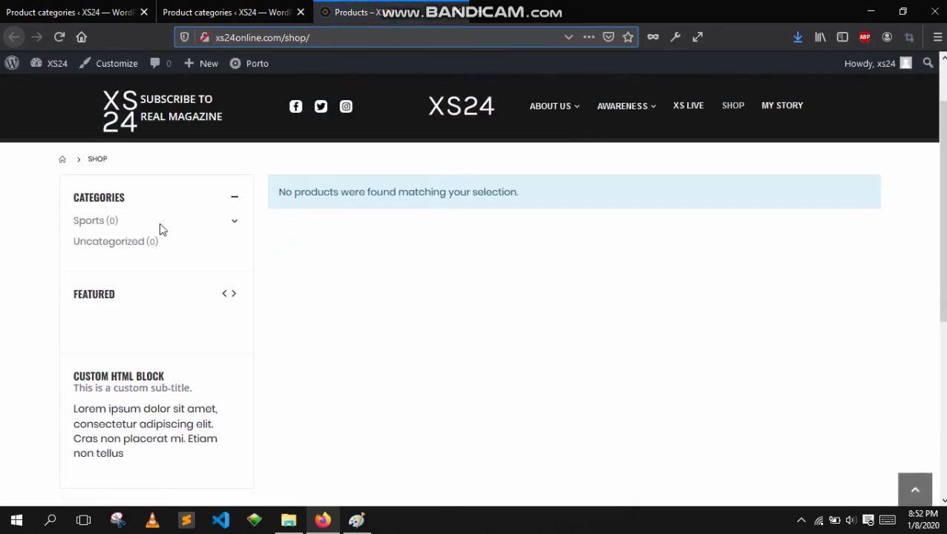
pyautogui.click(236, 222)
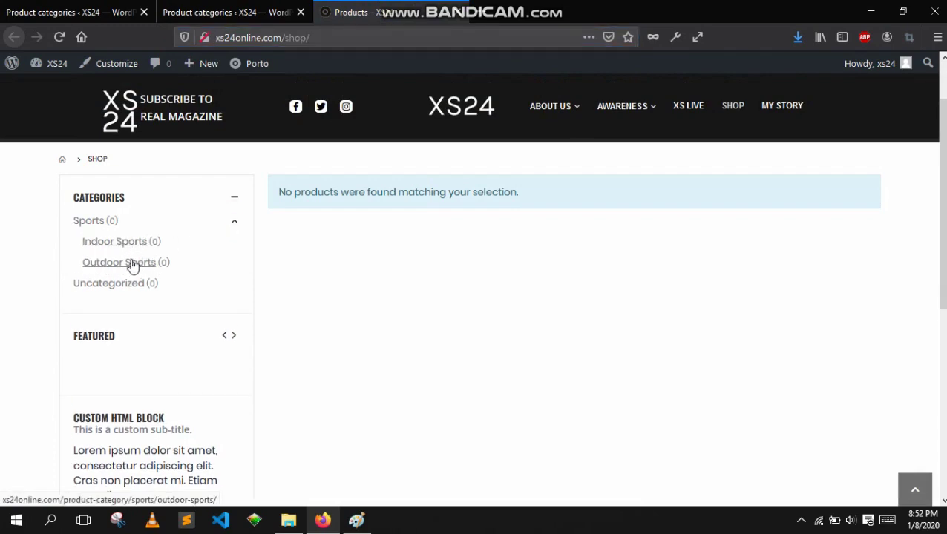
pyautogui.click(253, 6)
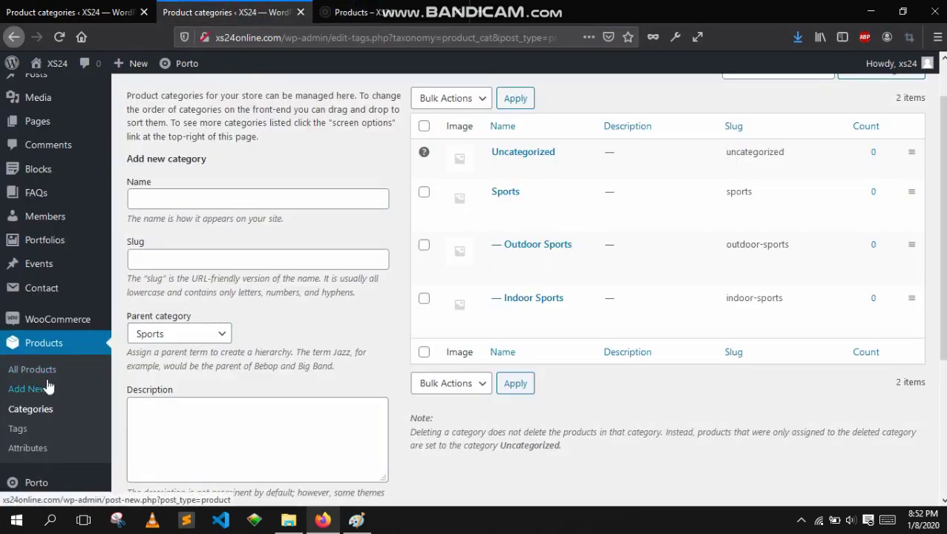
# - Start a new product from the All Products list, glancing at the sports images folder
pyautogui.scroll(-3, 144, 244)
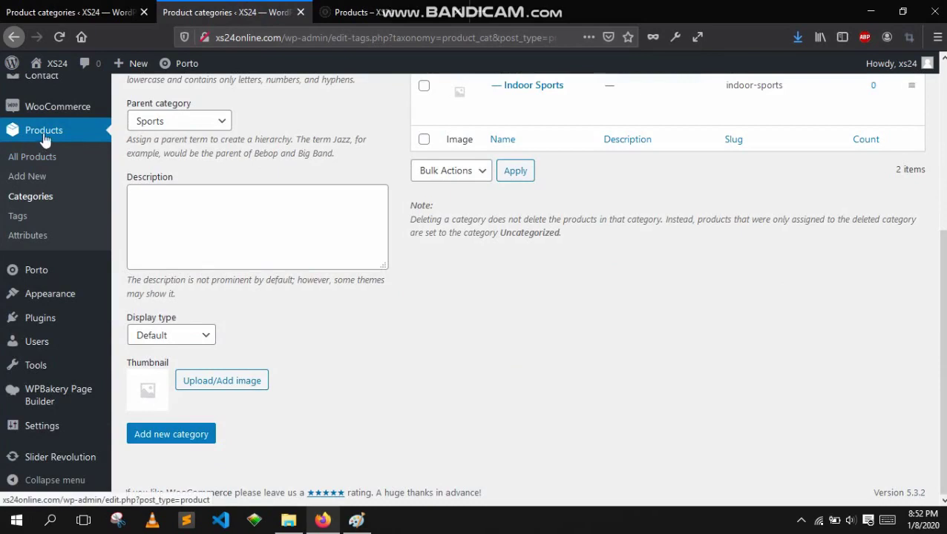
pyautogui.click(35, 161)
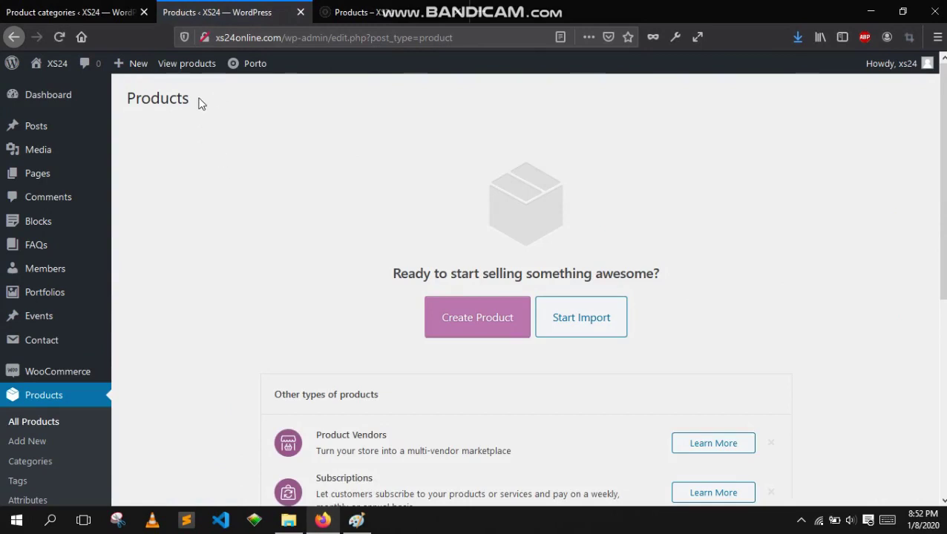
pyautogui.click(460, 315)
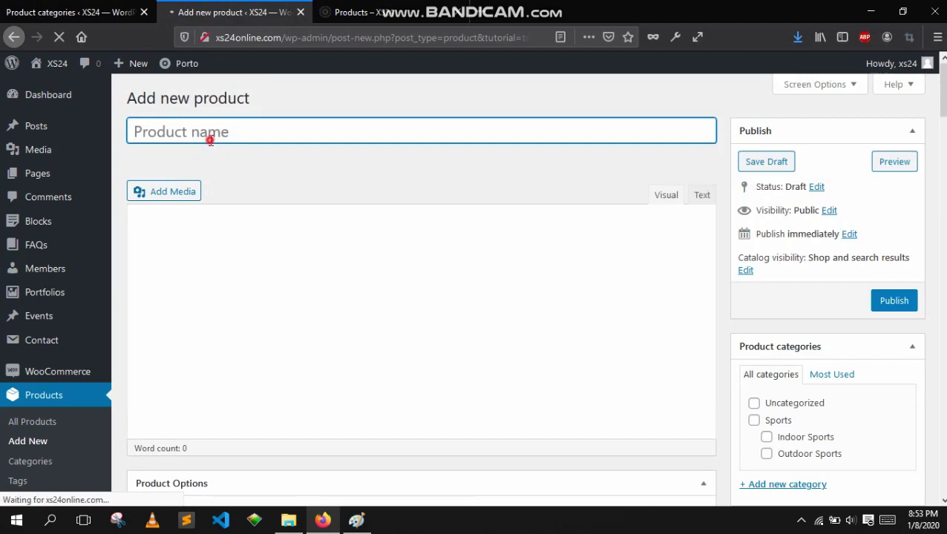
pyautogui.click(285, 521)
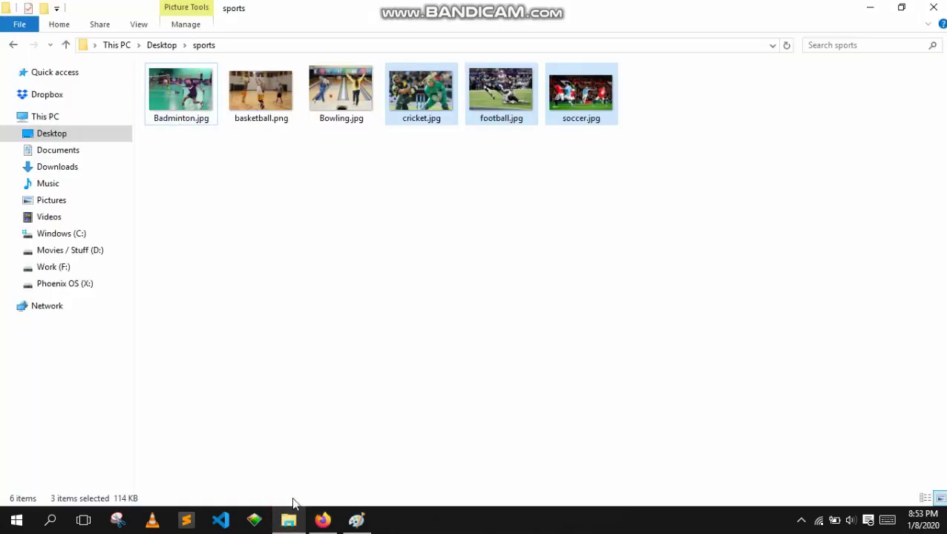
pyautogui.click(322, 521)
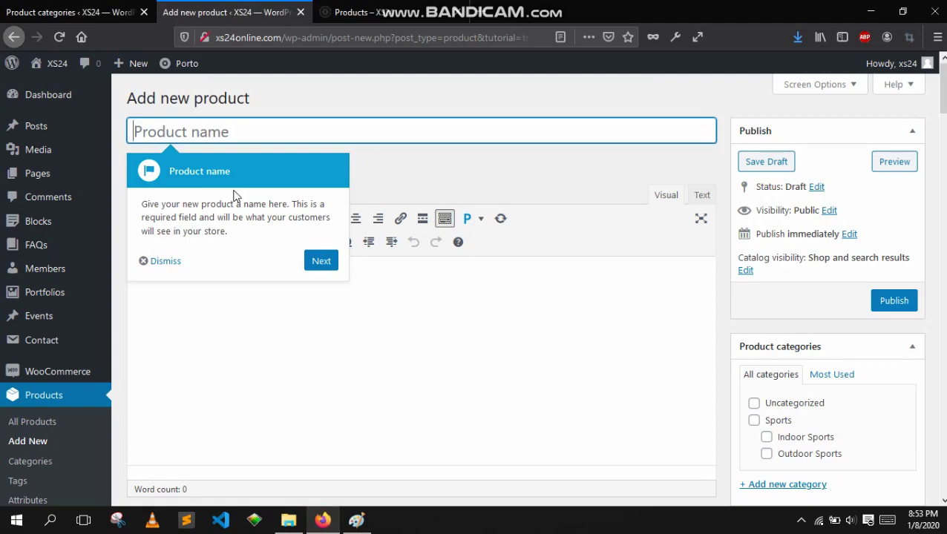
# - Name the new product Badminton, dismiss the tour tip, and open a blank browser tab
pyautogui.write('Badminton')
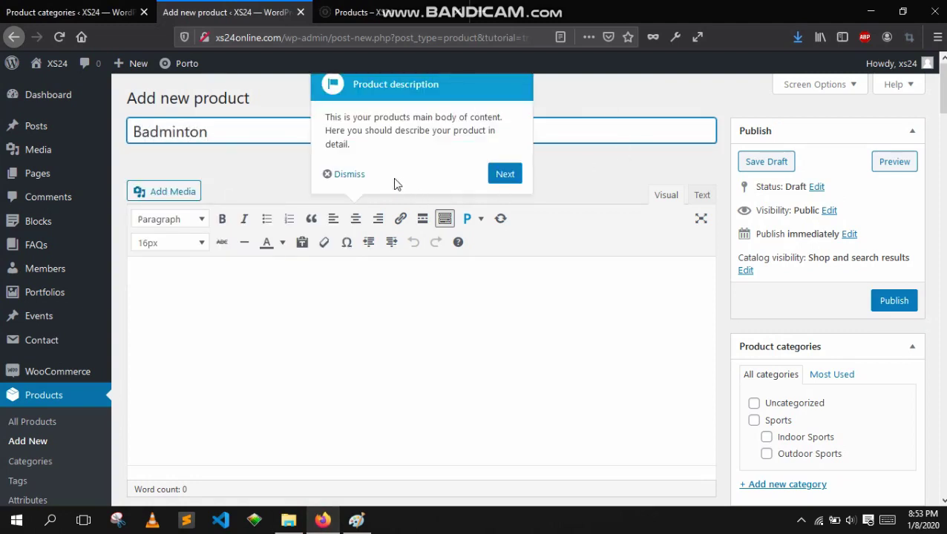
pyautogui.click(351, 176)
pyautogui.click(229, 133)
pyautogui.hotkey('ctrl', 'a')
pyautogui.scroll(-3, 429, 208)
pyautogui.click(429, 219)
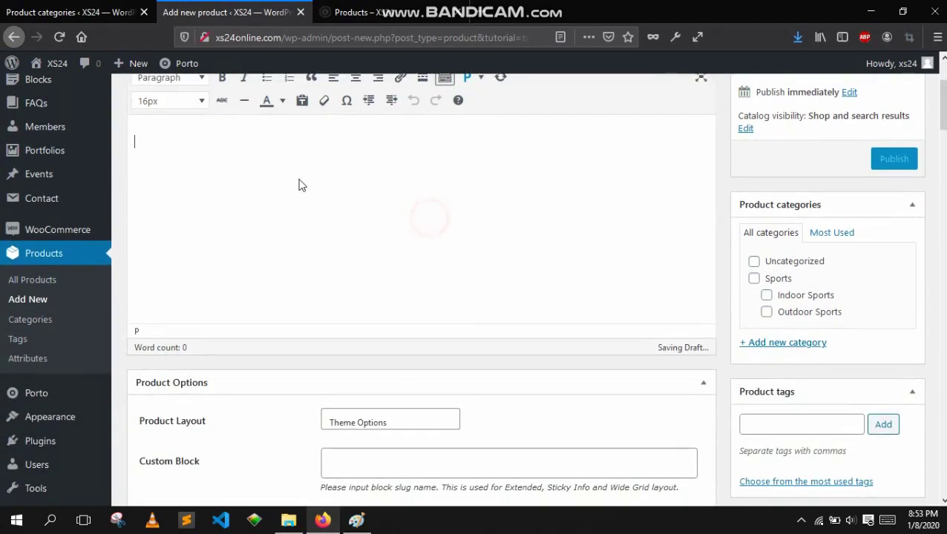
pyautogui.hotkey('ctrl', 't')
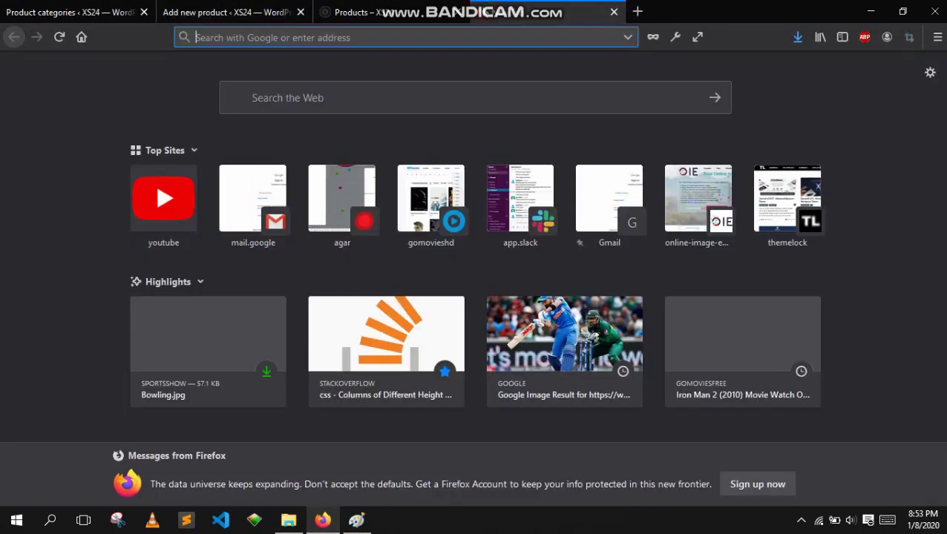
# - Paste the first Lorem Ipsum paragraph from lipsum.com into the Badminton product description
pyautogui.write('lorem')
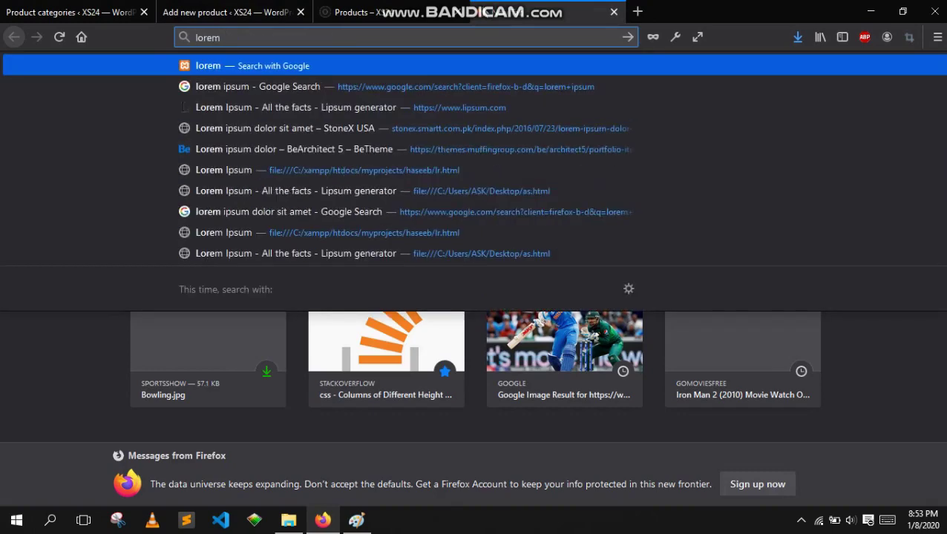
pyautogui.press('Down')
pyautogui.press('Down')
pyautogui.press('Down')
pyautogui.press('Down')
pyautogui.press('Down')
pyautogui.press('Return')
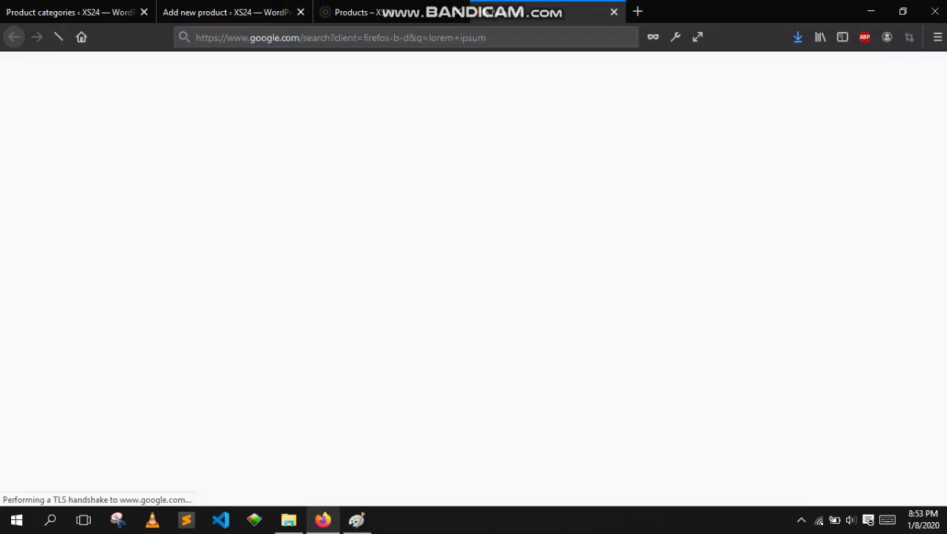
pyautogui.click(292, 181)
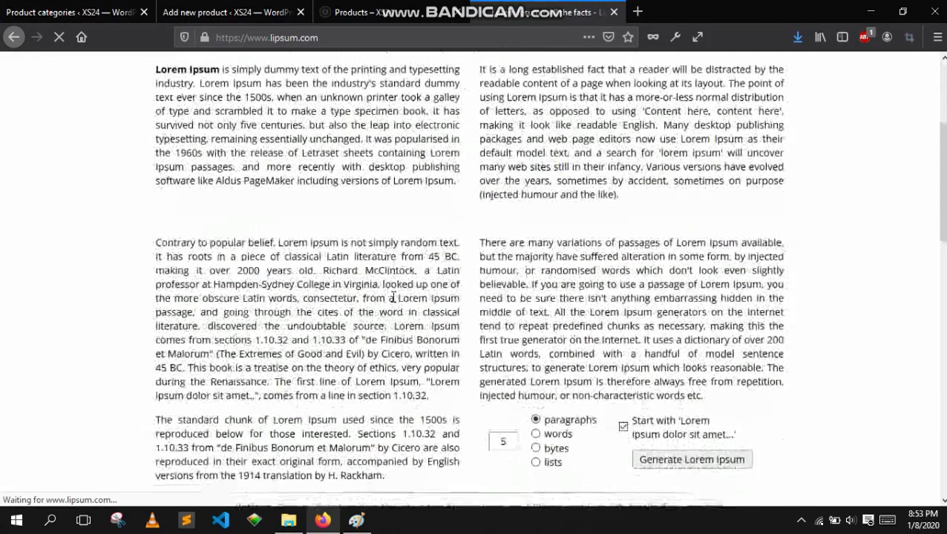
pyautogui.moveTo(458, 179); pyautogui.dragTo(156, 75)
pyautogui.hotkey('ctrl', 'c')
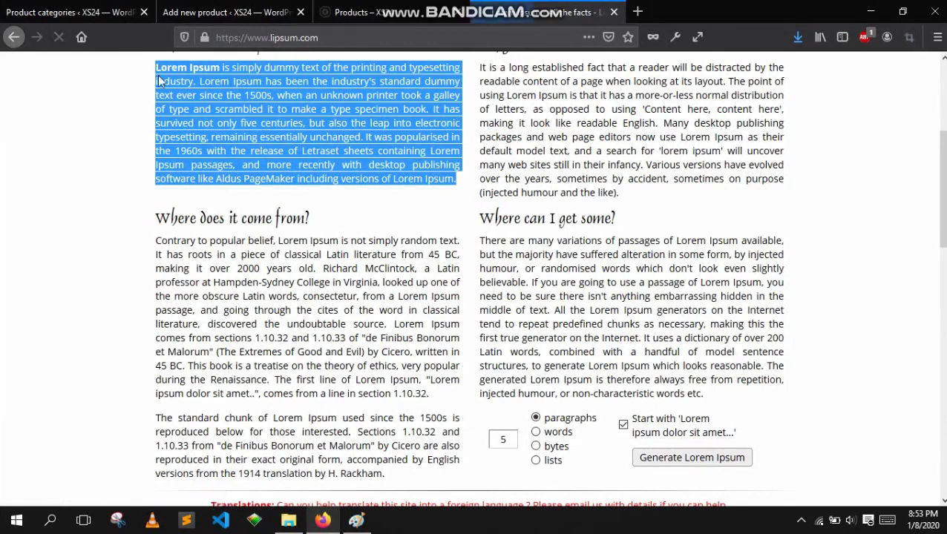
pyautogui.click(223, 12)
pyautogui.click(321, 205)
pyautogui.hotkey('ctrl', 'v')
# - Tick the Sports and Indoor Sports checkboxes in the Badminton product's categories box
pyautogui.scroll(3, 354, 271)
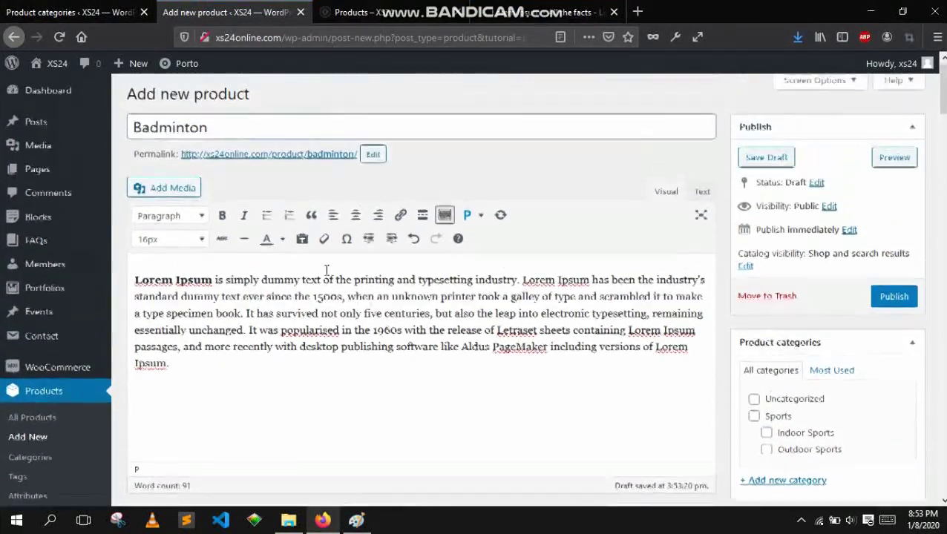
pyautogui.click(329, 372)
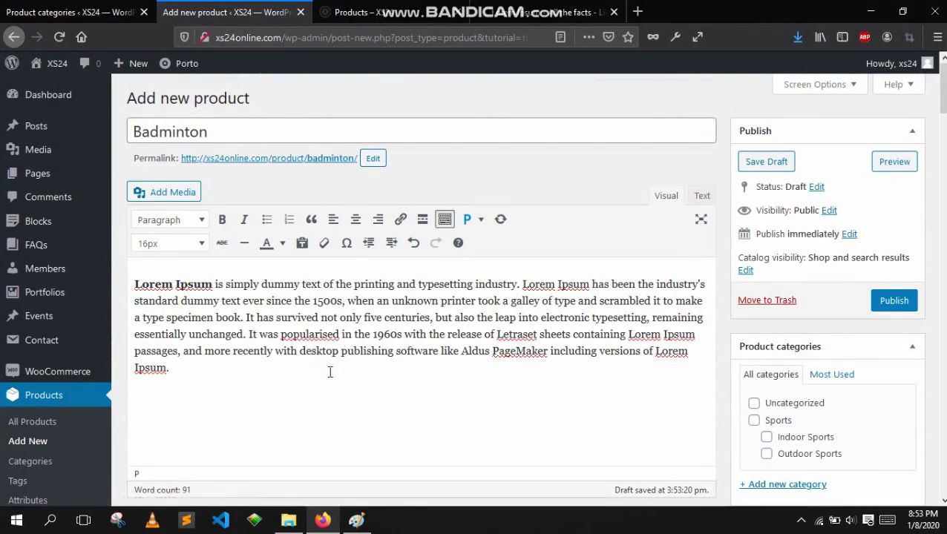
pyautogui.scroll(-3, 321, 374)
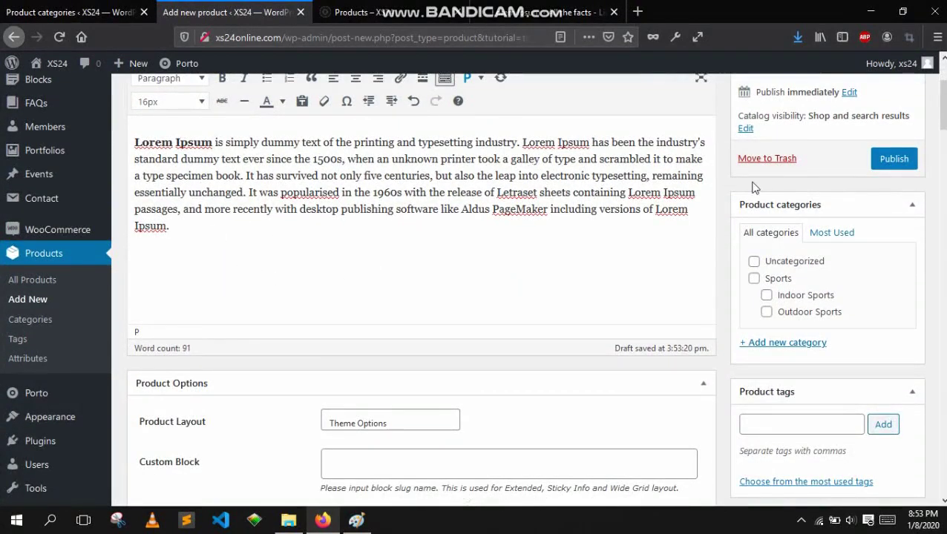
pyautogui.scroll(1, 846, 193)
pyautogui.scroll(-2, 802, 194)
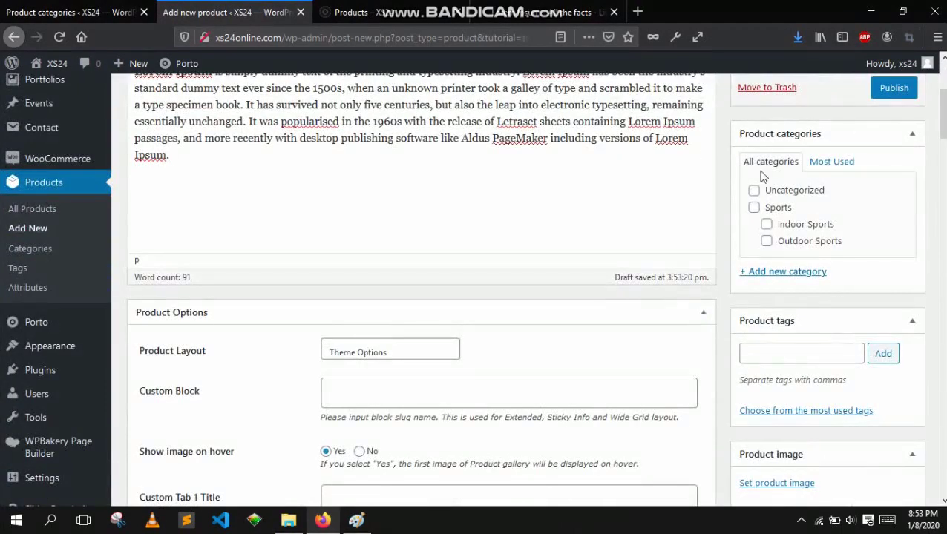
pyautogui.click(774, 212)
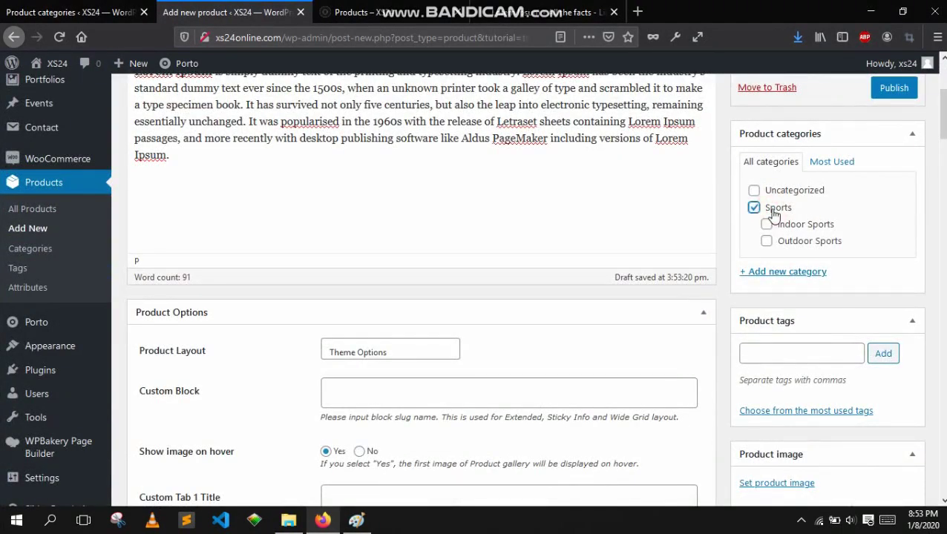
pyautogui.click(812, 233)
pyautogui.scroll(-5, 481, 253)
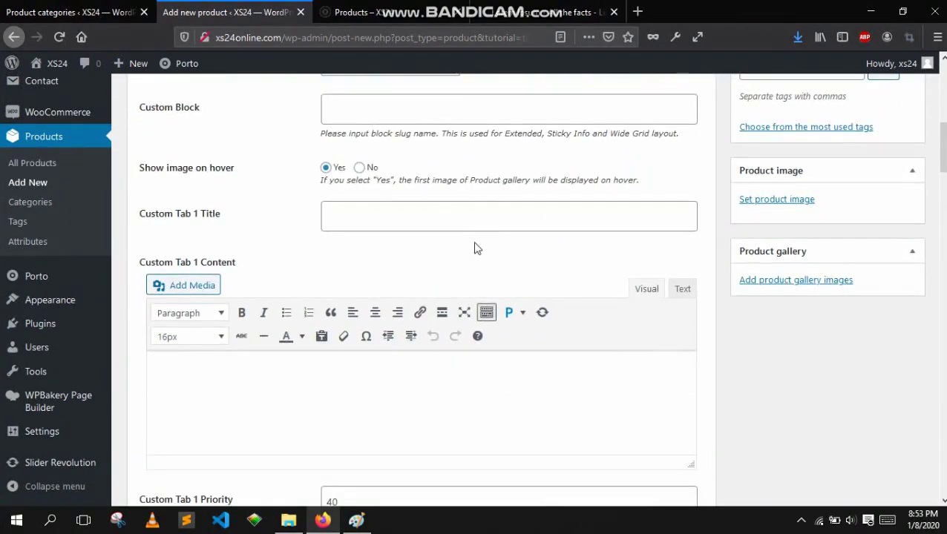
pyautogui.scroll(-1, 460, 193)
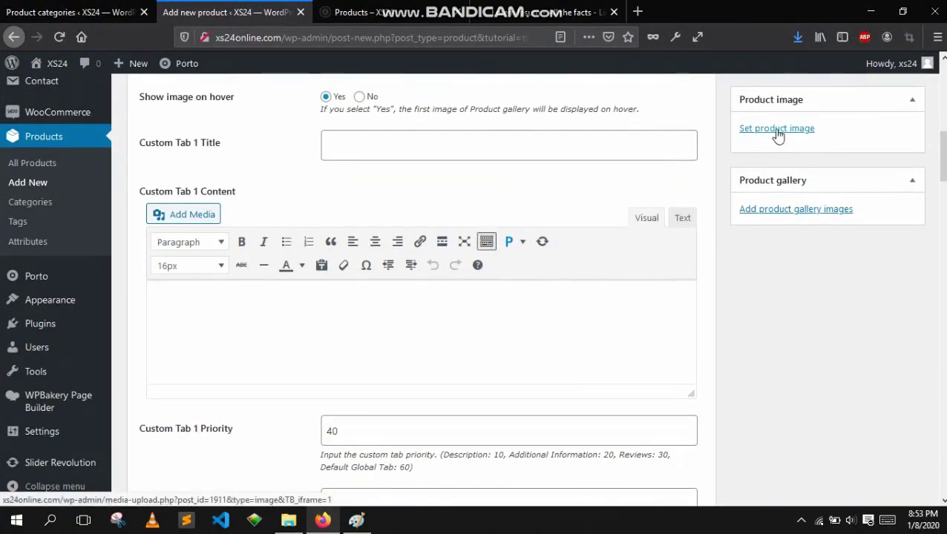
# - Upload all six images from the Desktop\sports folder through the product image chooser
pyautogui.click(776, 129)
pyautogui.click(74, 123)
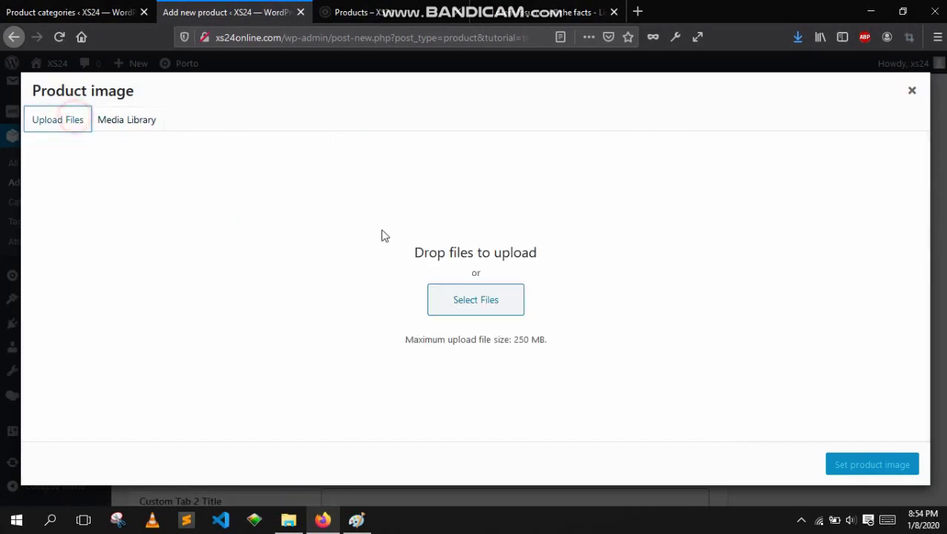
pyautogui.click(505, 306)
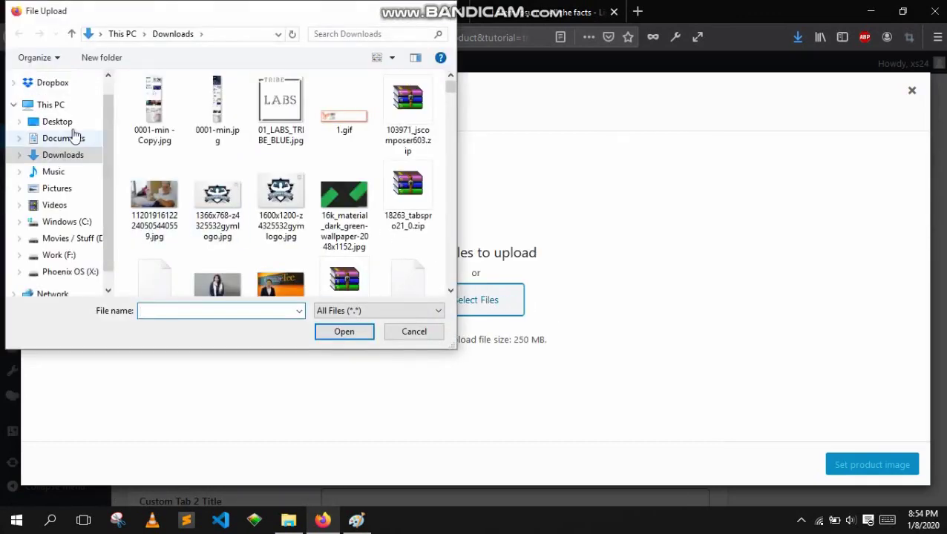
pyautogui.click(63, 121)
pyautogui.doubleClick(163, 111)
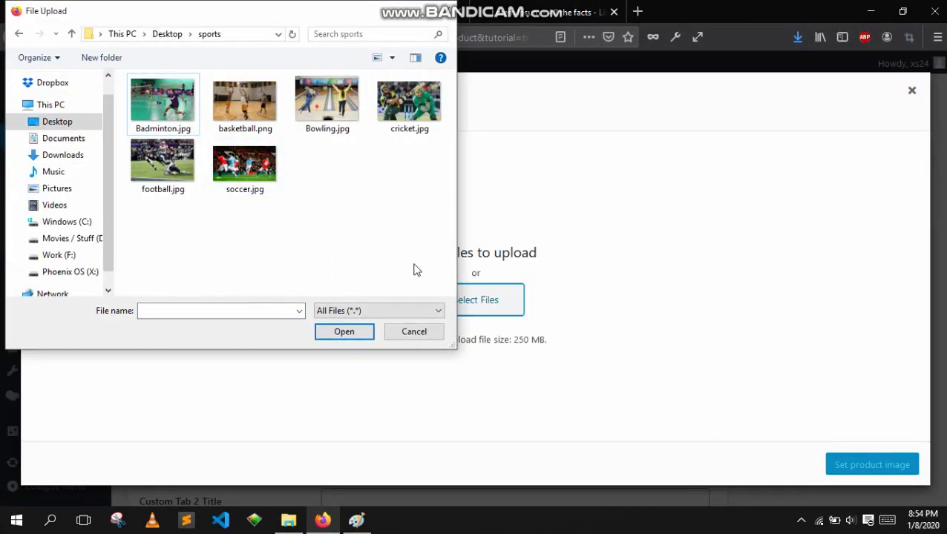
pyautogui.hotkey('ctrl', 'a')
pyautogui.click(368, 332)
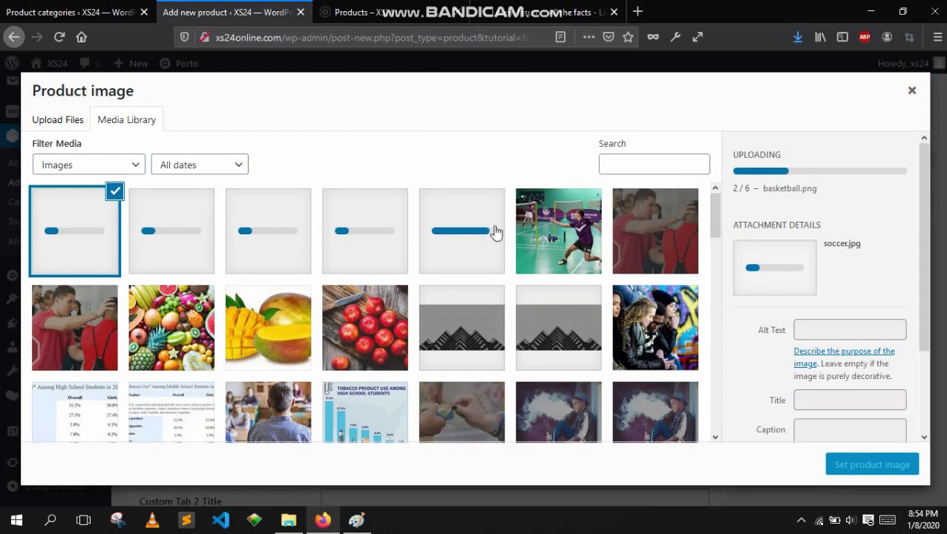
# - Set Badminton.jpg as the product image and check the shop front end
pyautogui.click(550, 216)
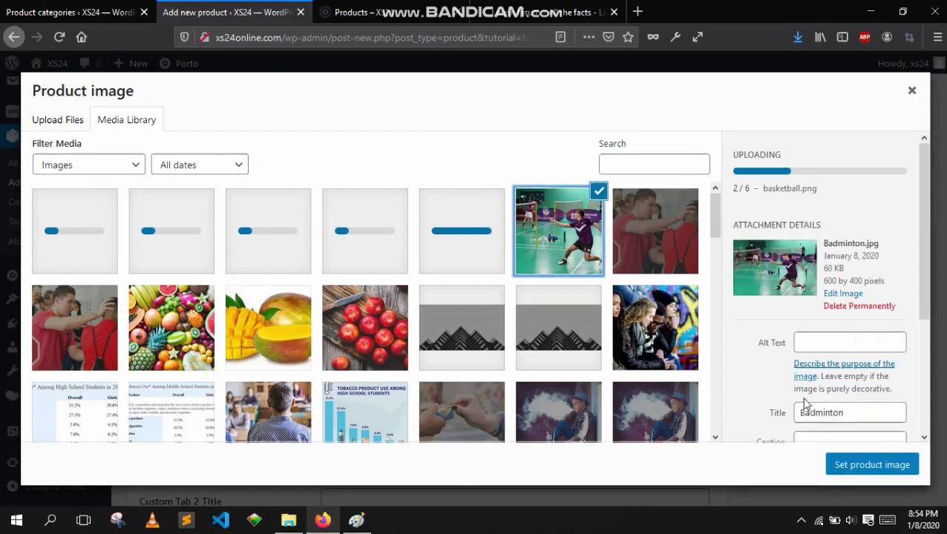
pyautogui.click(852, 470)
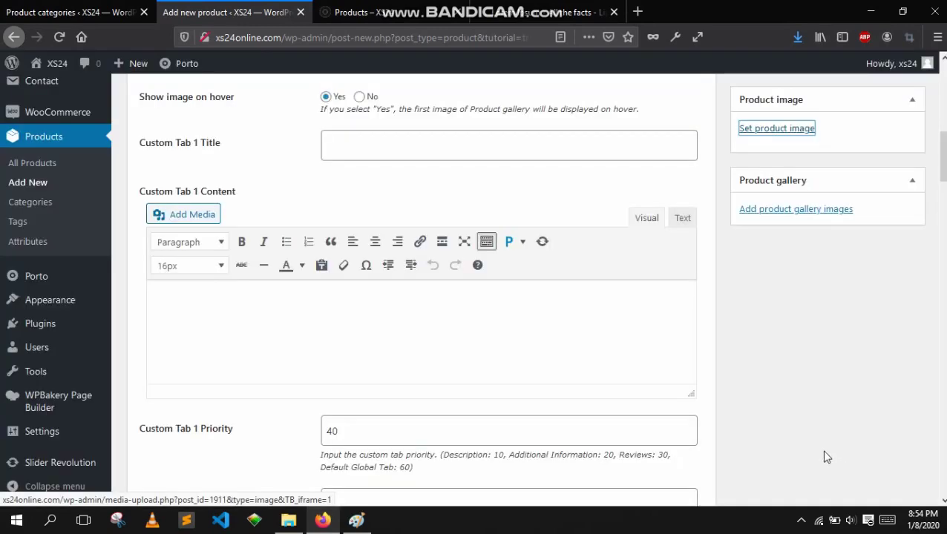
pyautogui.scroll(3, 785, 349)
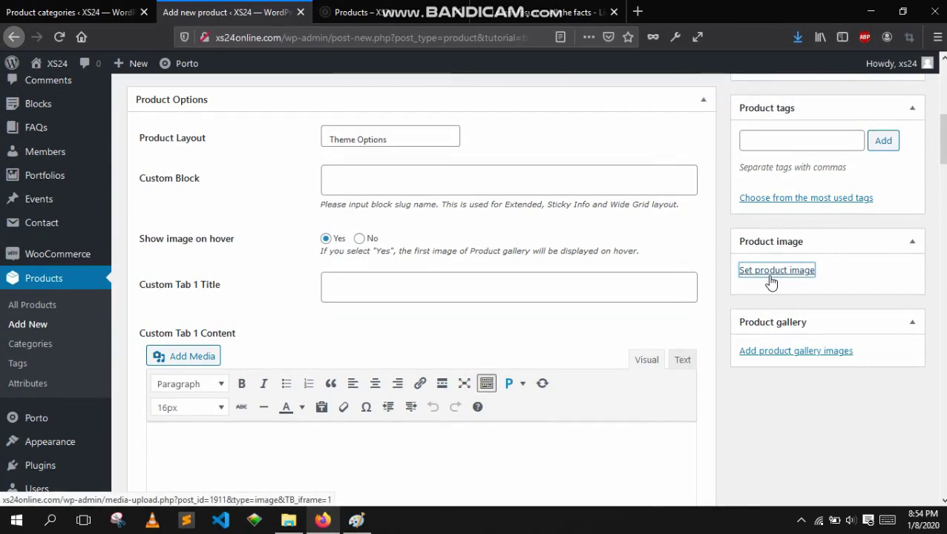
pyautogui.scroll(-3, 772, 282)
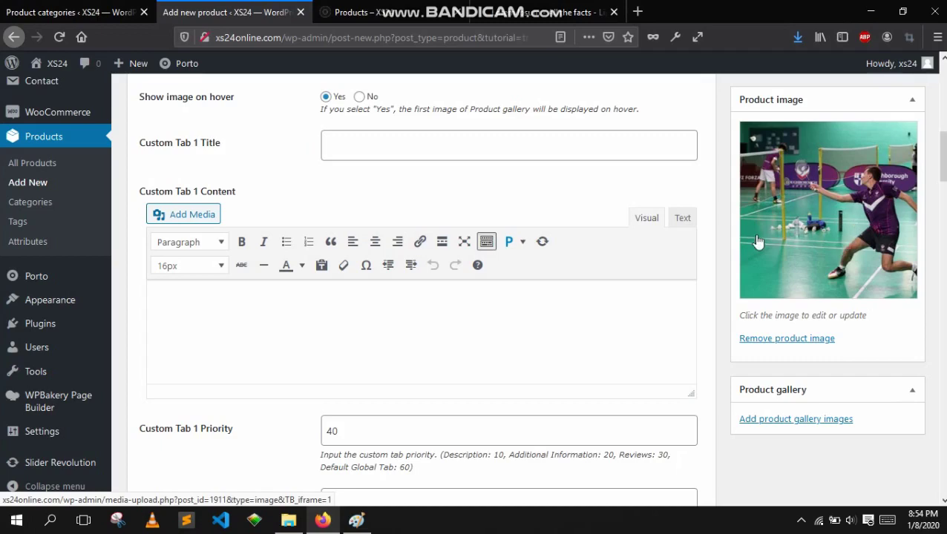
pyautogui.click(398, 13)
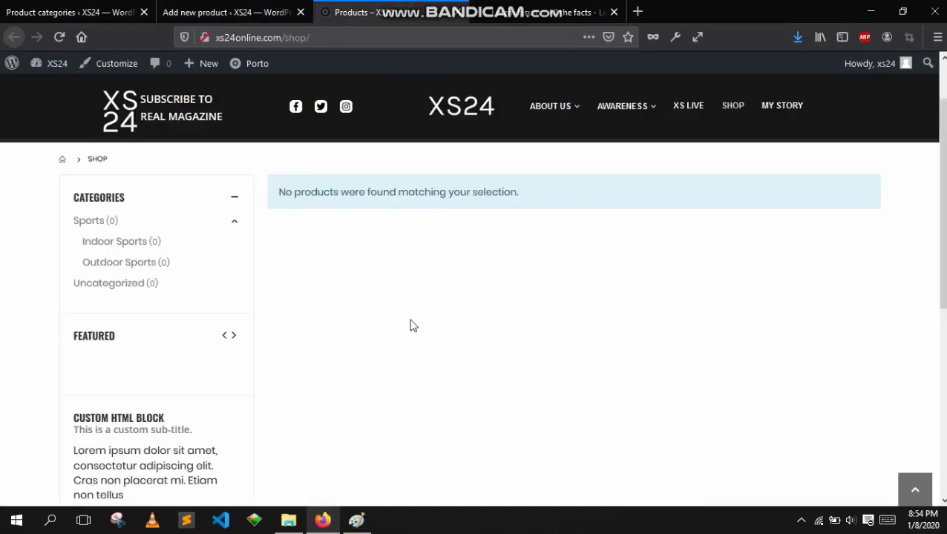
# - Return to the Badminton product editor and scroll to the Product data pricing fields
pyautogui.click(281, 11)
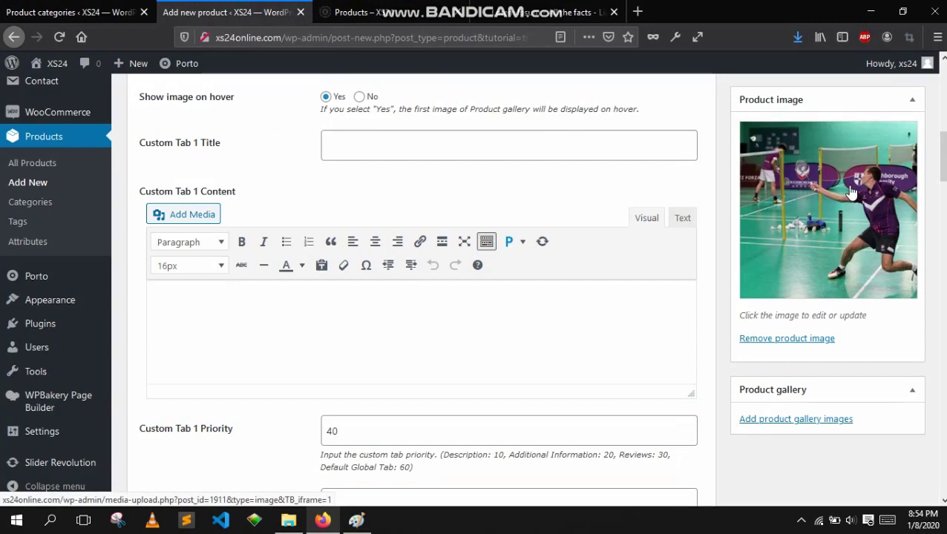
pyautogui.scroll(-4, 845, 260)
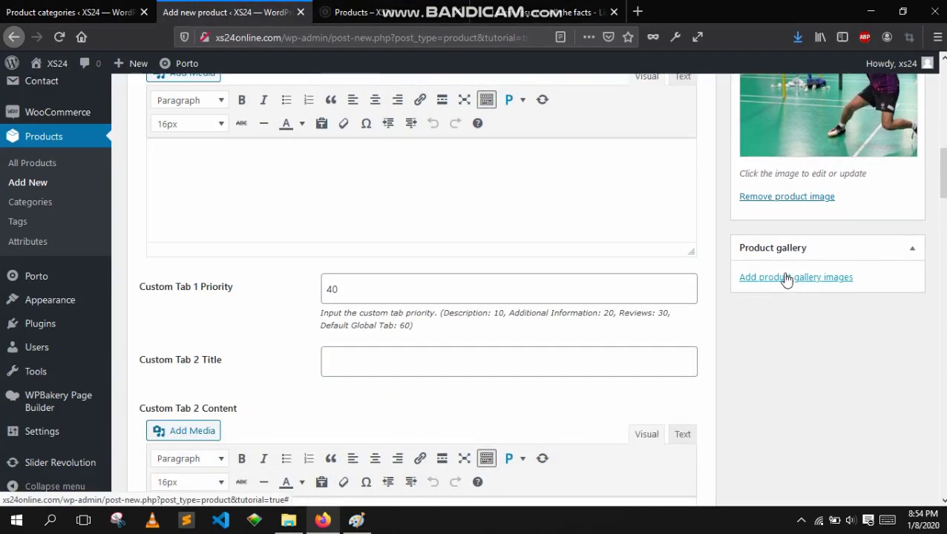
pyautogui.scroll(6, 572, 237)
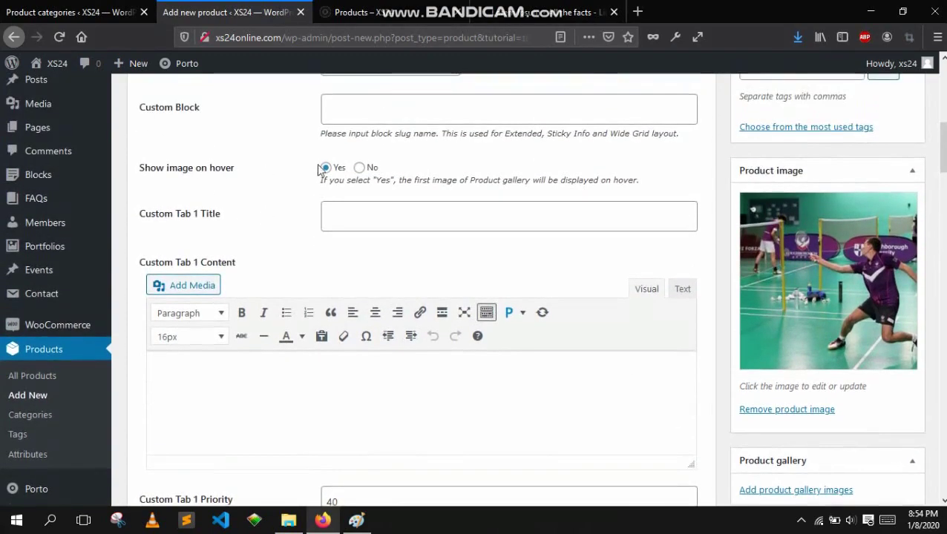
pyautogui.scroll(-15, 326, 175)
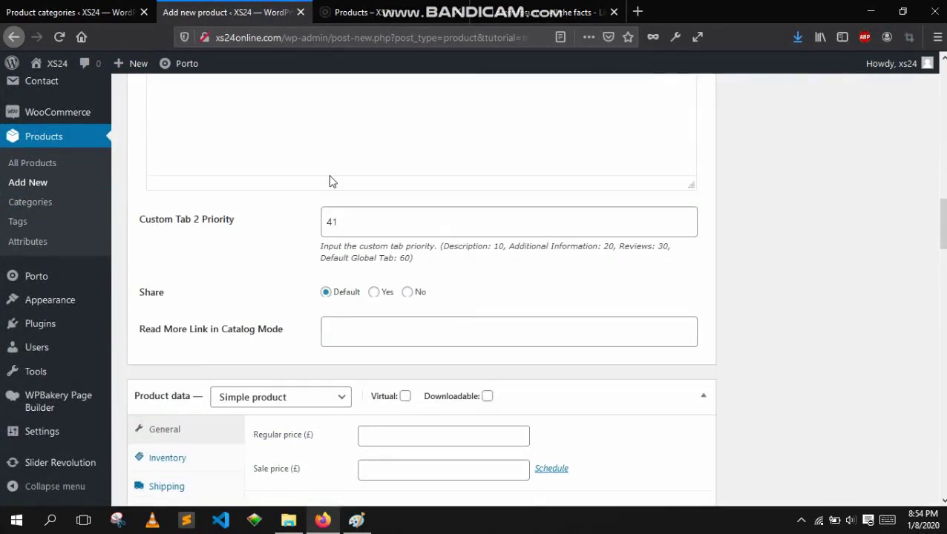
pyautogui.scroll(3, 331, 182)
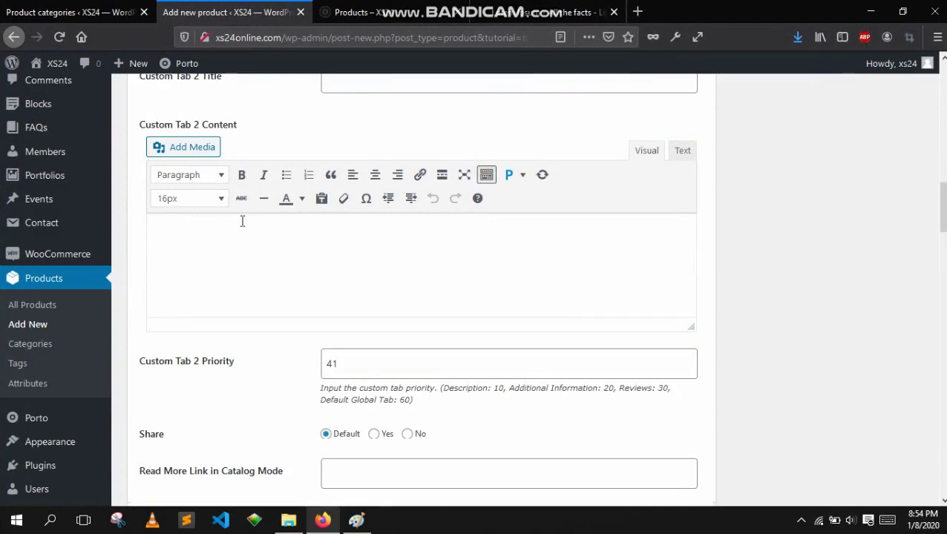
pyautogui.scroll(-9, 242, 221)
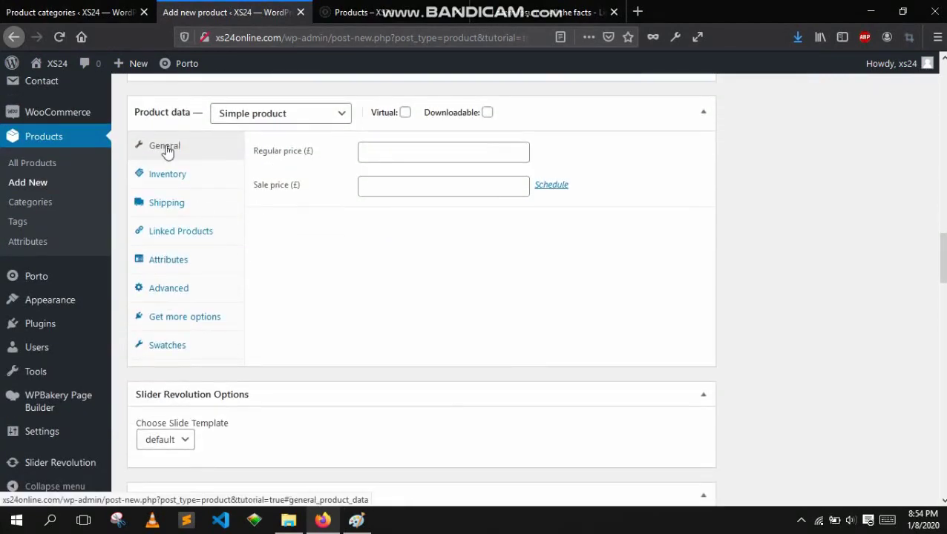
# - Enter 34 as the regular price, leaving the sale price empty
pyautogui.click(414, 146)
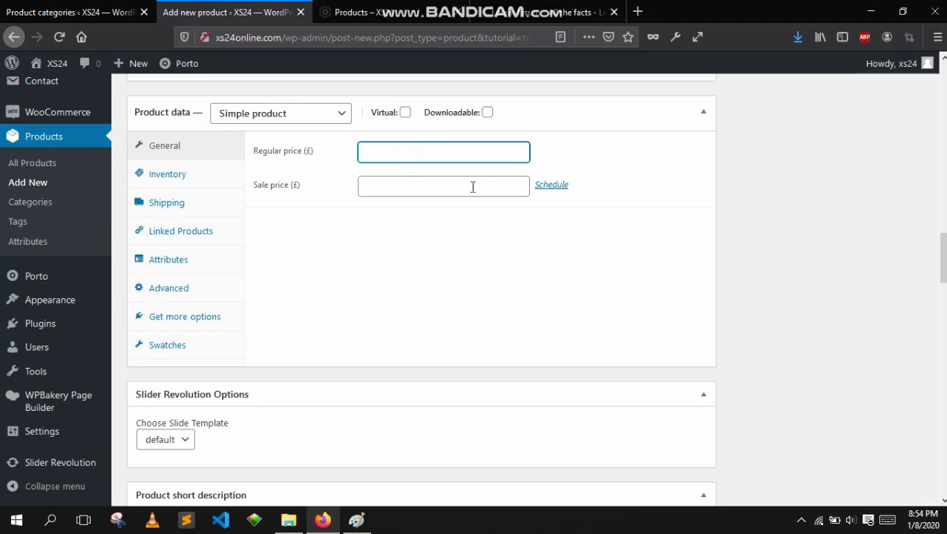
pyautogui.write('34')
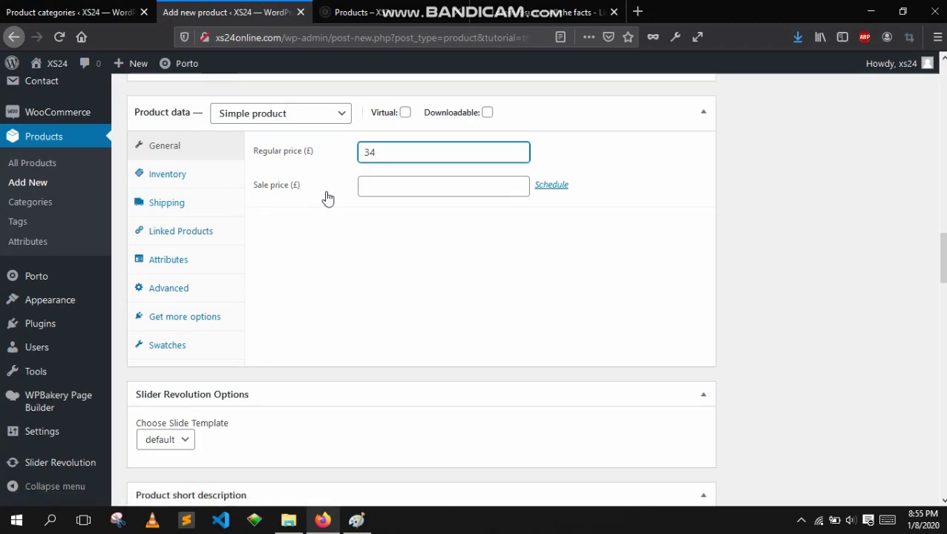
pyautogui.doubleClick(397, 152)
pyautogui.click(409, 194)
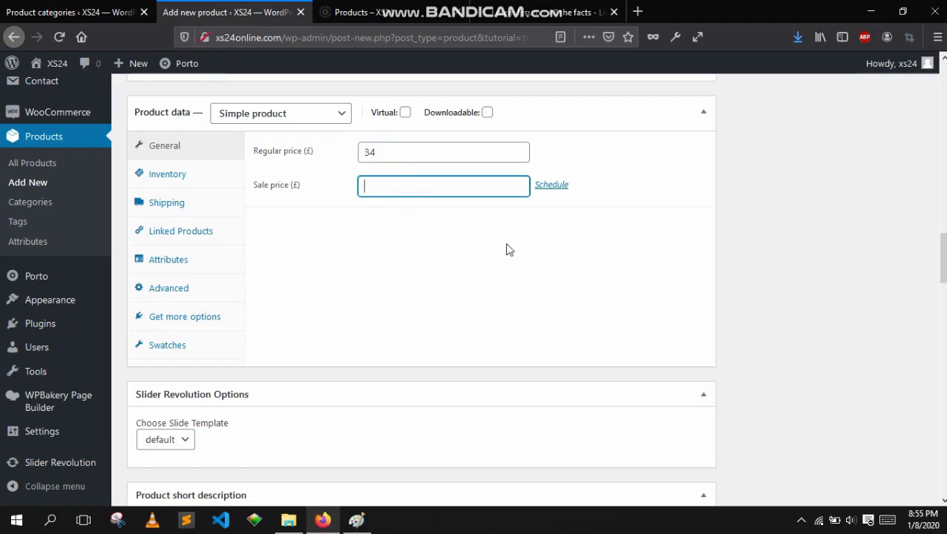
# - Review the Inventory, Shipping, Attributes, Advanced and Swatches tabs, keeping stock status In stock
pyautogui.click(207, 180)
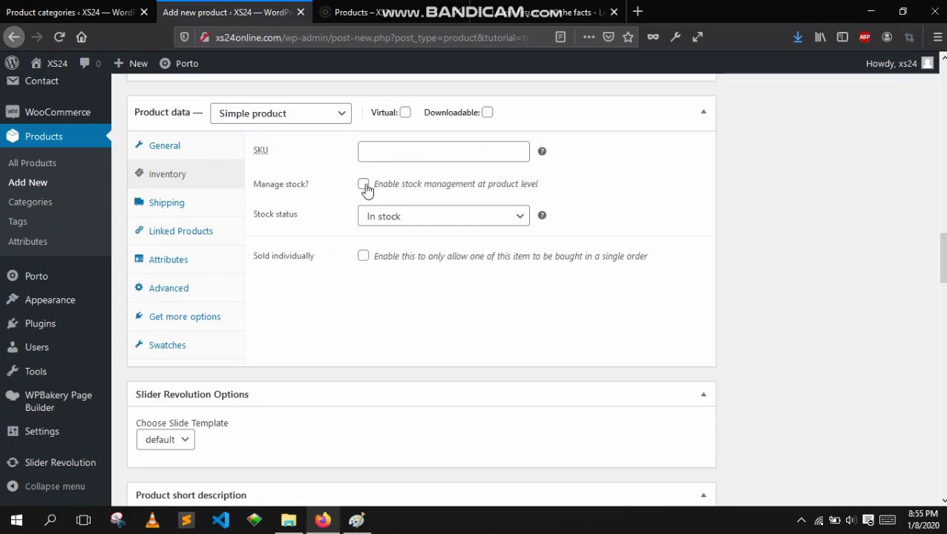
pyautogui.click(410, 216)
pyautogui.click(394, 317)
pyautogui.click(200, 203)
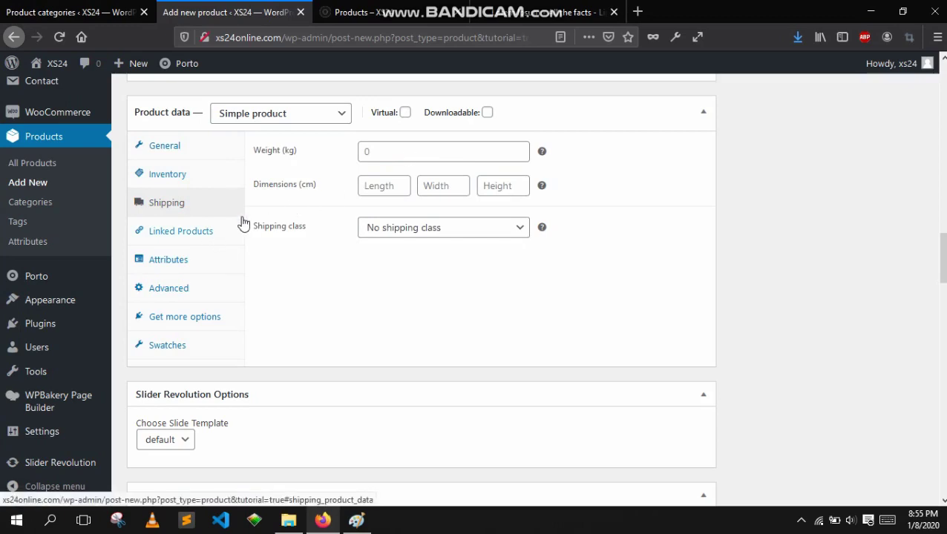
pyautogui.click(216, 265)
pyautogui.click(204, 292)
pyautogui.click(210, 308)
pyautogui.click(208, 345)
# - Return to the General tab and confirm the regular price of 34
pyautogui.click(180, 149)
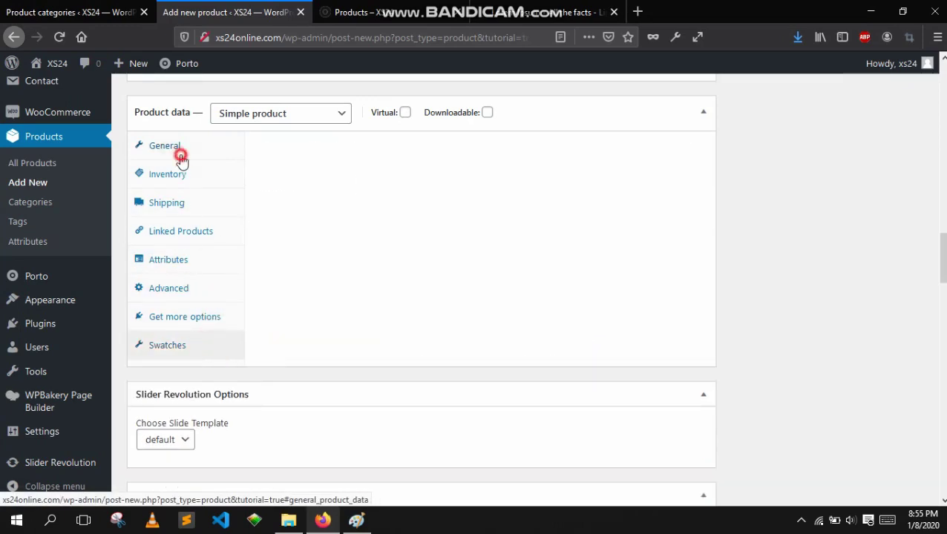
pyautogui.doubleClick(374, 151)
pyautogui.click(364, 294)
pyautogui.scroll(-3, 362, 289)
pyautogui.scroll(-1, 338, 279)
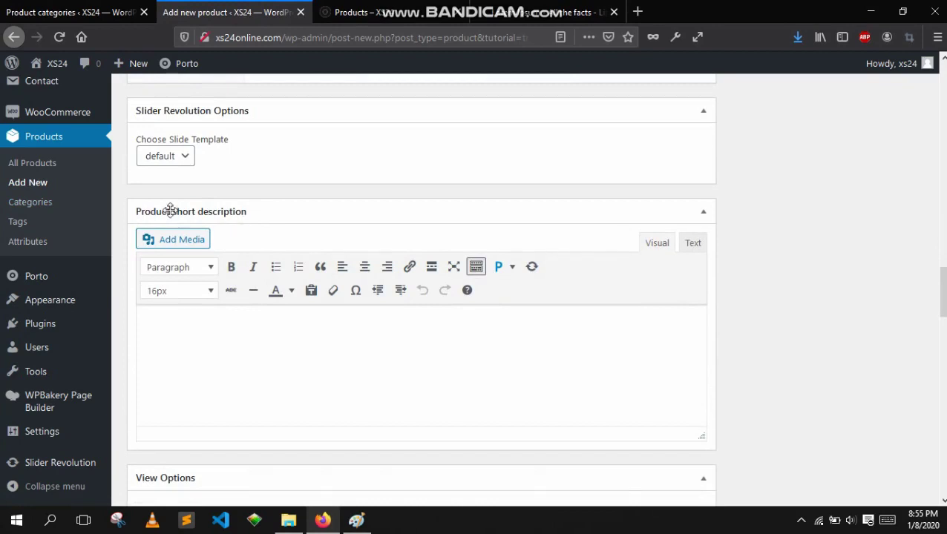
# - Write 'Short description' as the product's short description
pyautogui.click(310, 364)
pyautogui.write('Short desc')
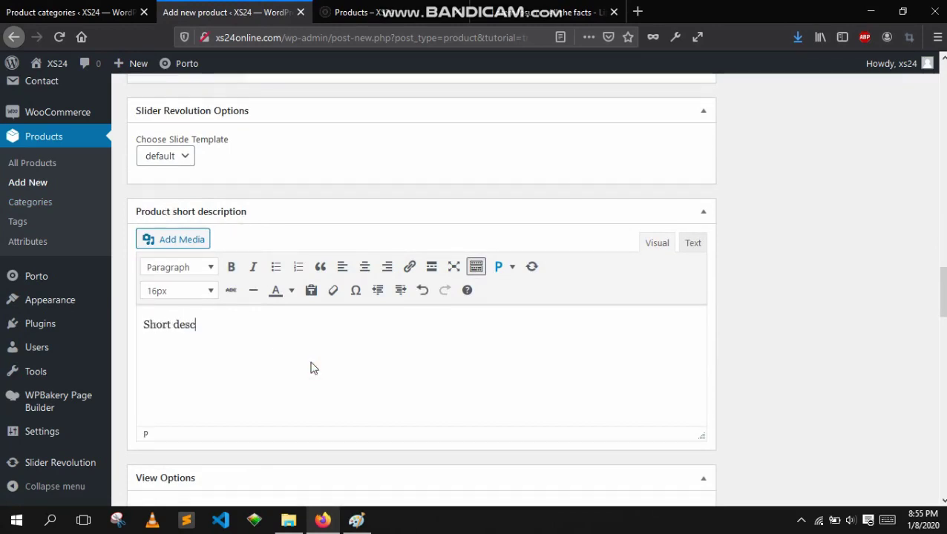
pyautogui.write('ripot')
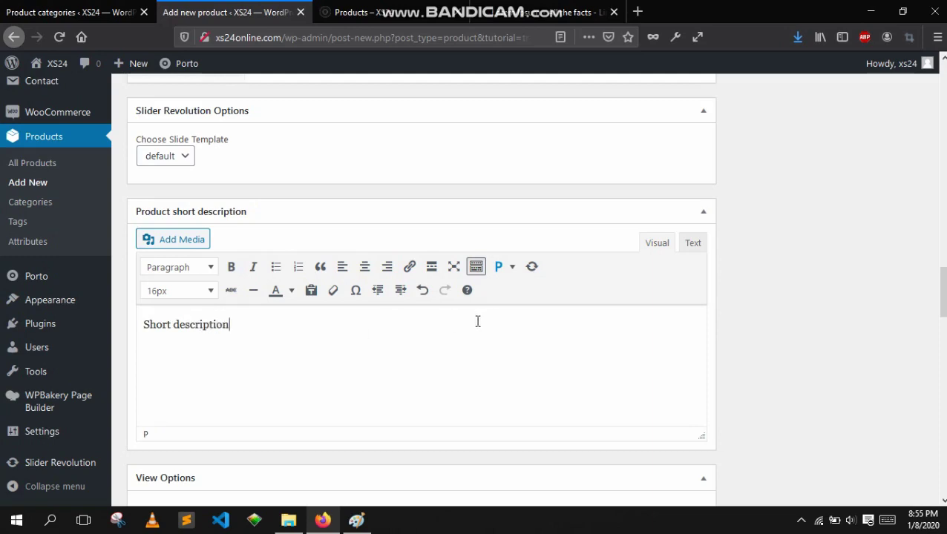
pyautogui.scroll(-3, 509, 321)
pyautogui.tripleClick(264, 188)
pyautogui.scroll(-4, 520, 222)
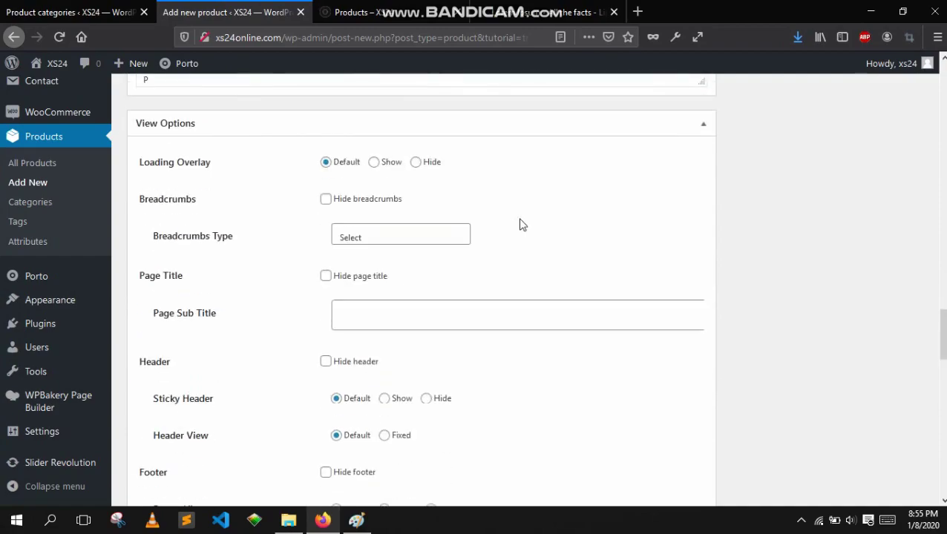
pyautogui.scroll(-4, 522, 224)
pyautogui.scroll(15, 797, 277)
pyautogui.scroll(10, 794, 291)
pyautogui.scroll(3, 878, 293)
# - Publish the Badminton product and view the shop front end
pyautogui.click(895, 233)
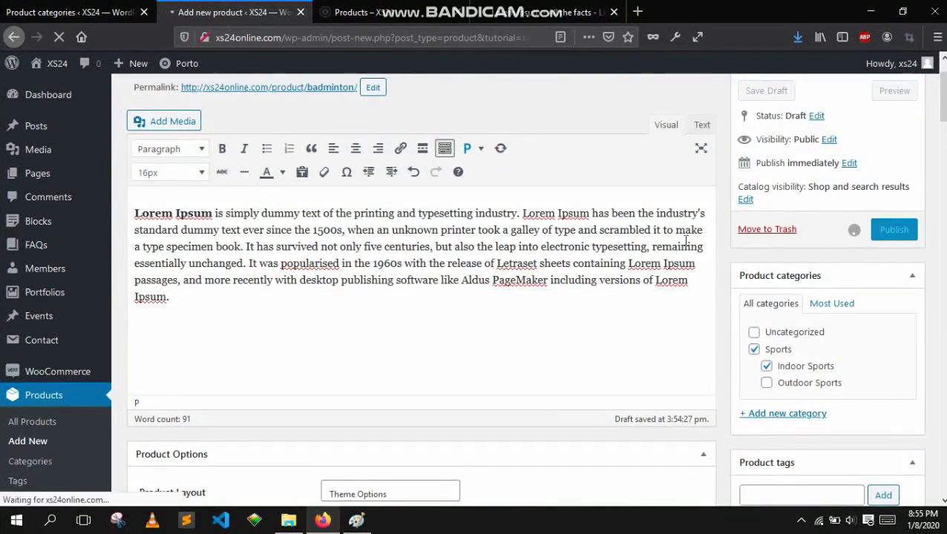
pyautogui.scroll(2, 653, 263)
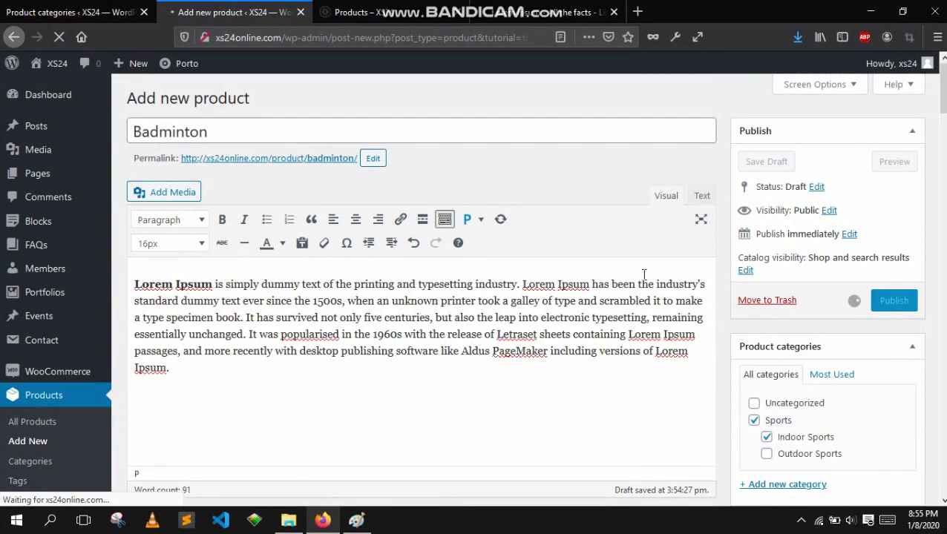
pyautogui.click(356, 11)
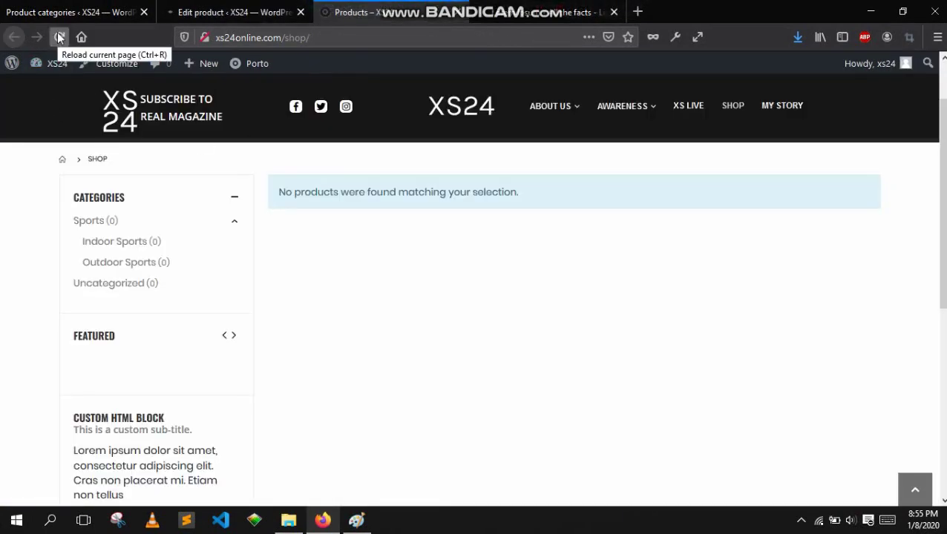
# - Reload the shop, expand Sports and open the Badminton quick view
pyautogui.click(59, 37)
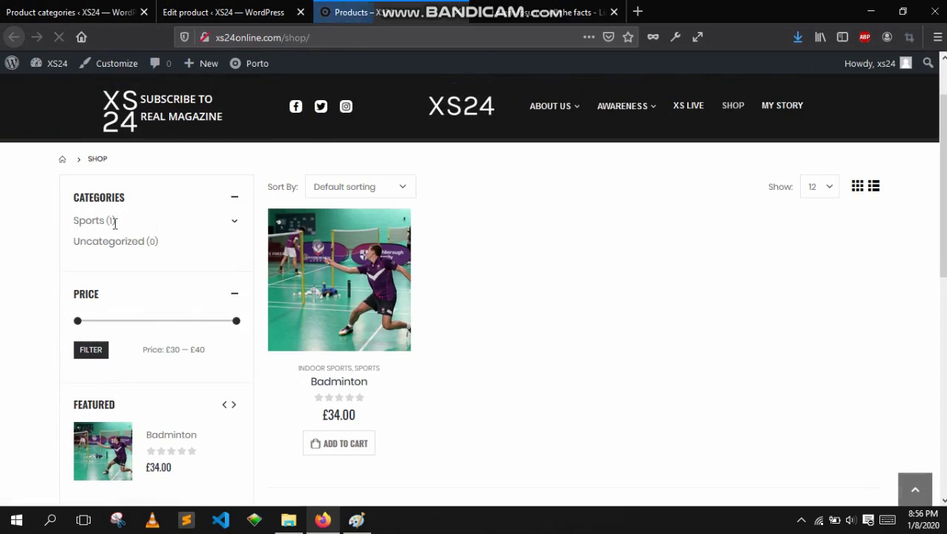
pyautogui.click(236, 223)
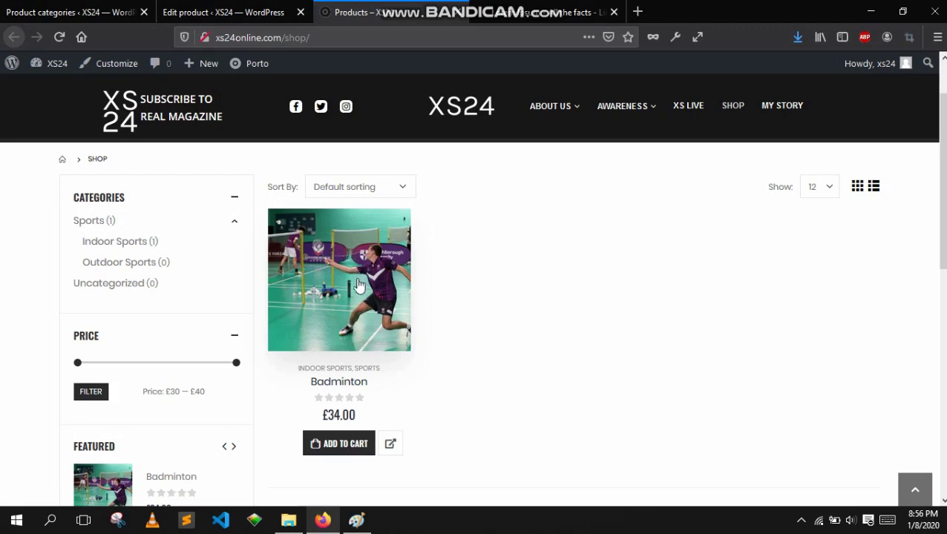
pyautogui.scroll(-2, 510, 390)
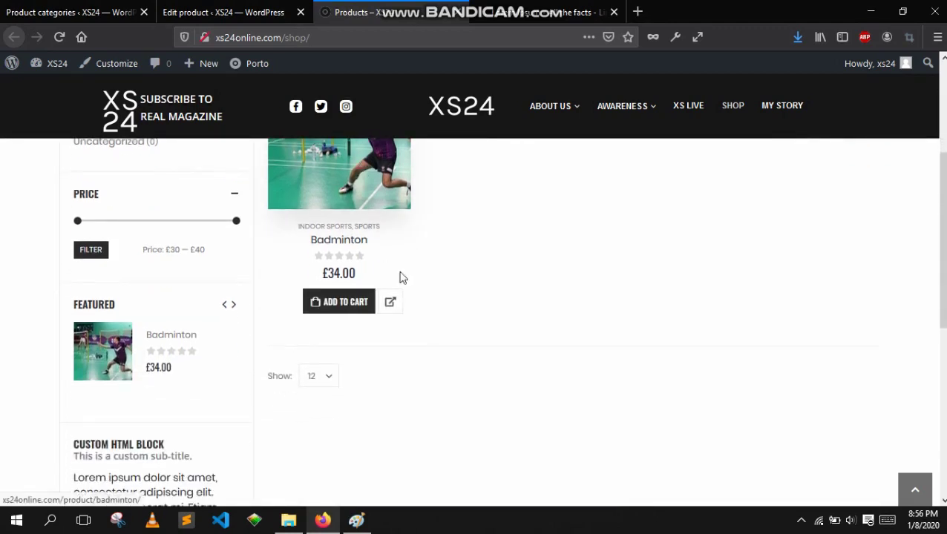
pyautogui.click(387, 304)
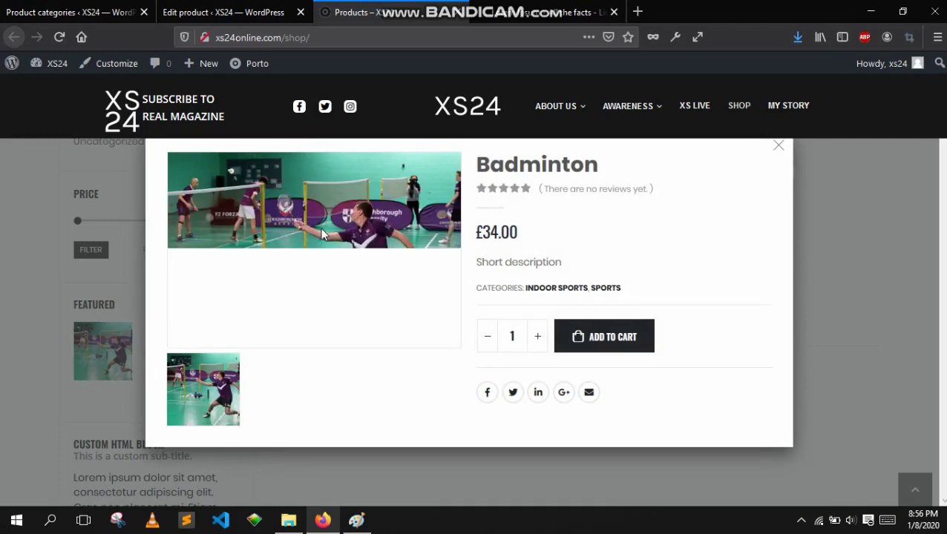
pyautogui.moveTo(570, 266); pyautogui.dragTo(477, 269)
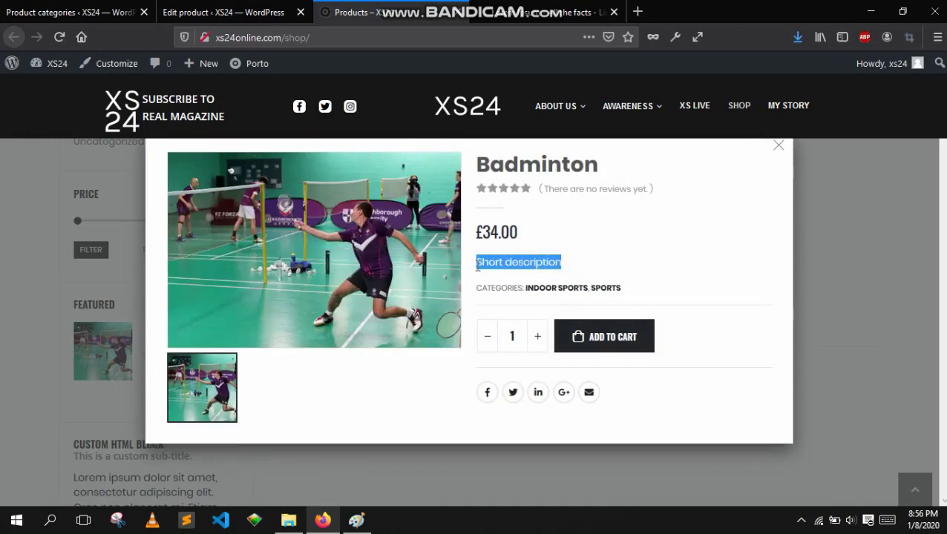
# - Select the short description text in the Badminton product editor
pyautogui.click(288, 15)
pyautogui.scroll(-10, 375, 248)
pyautogui.scroll(-15, 374, 253)
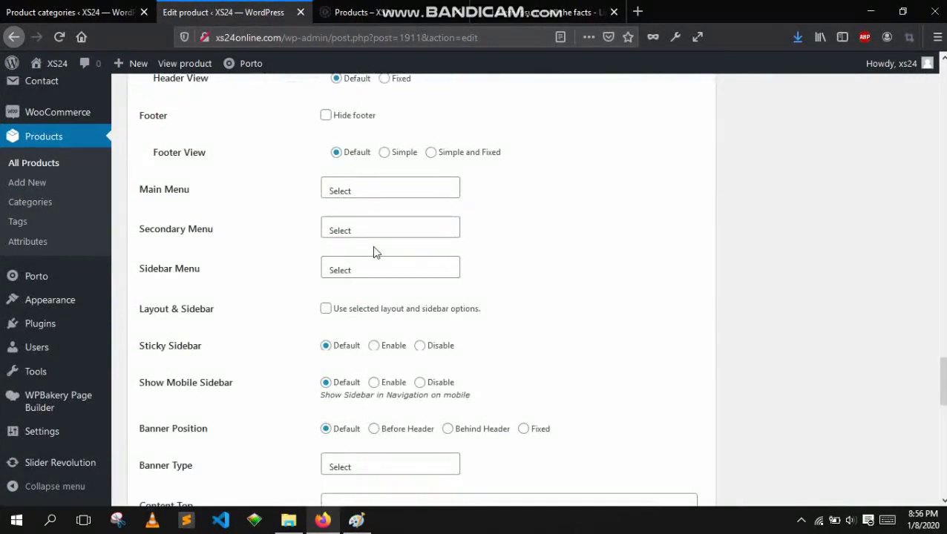
pyautogui.scroll(12, 374, 249)
pyautogui.click(271, 308)
pyautogui.hotkey('ctrl', 'a')
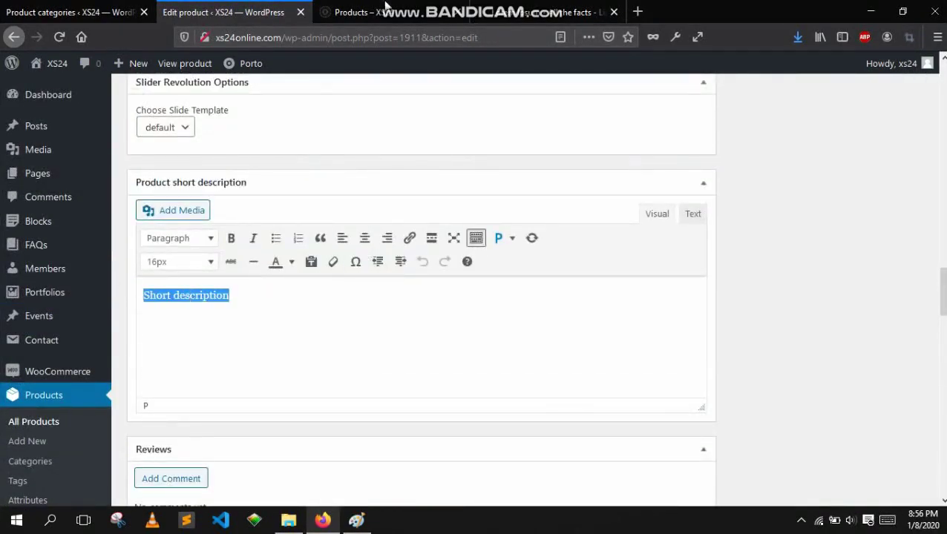
# - Close the Badminton quick view and open its product page
pyautogui.click(419, 13)
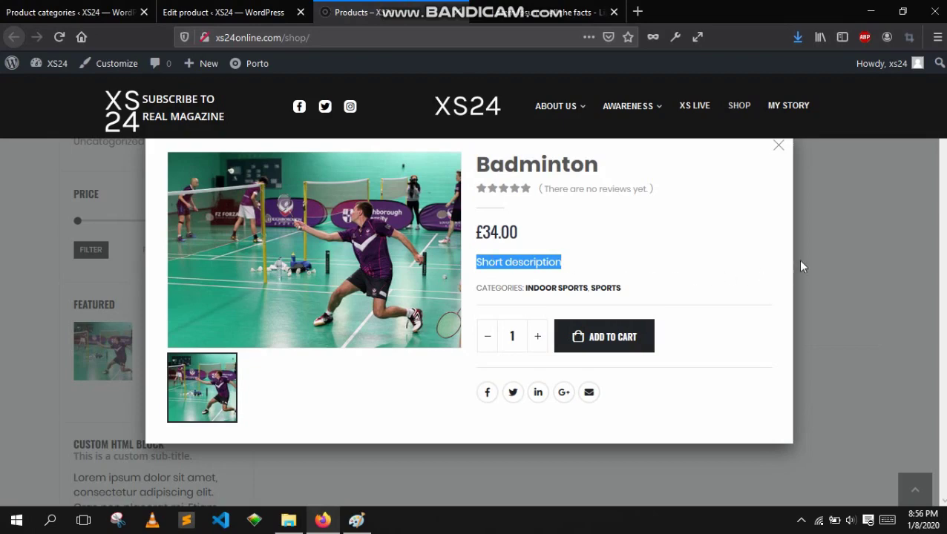
pyautogui.click(797, 296)
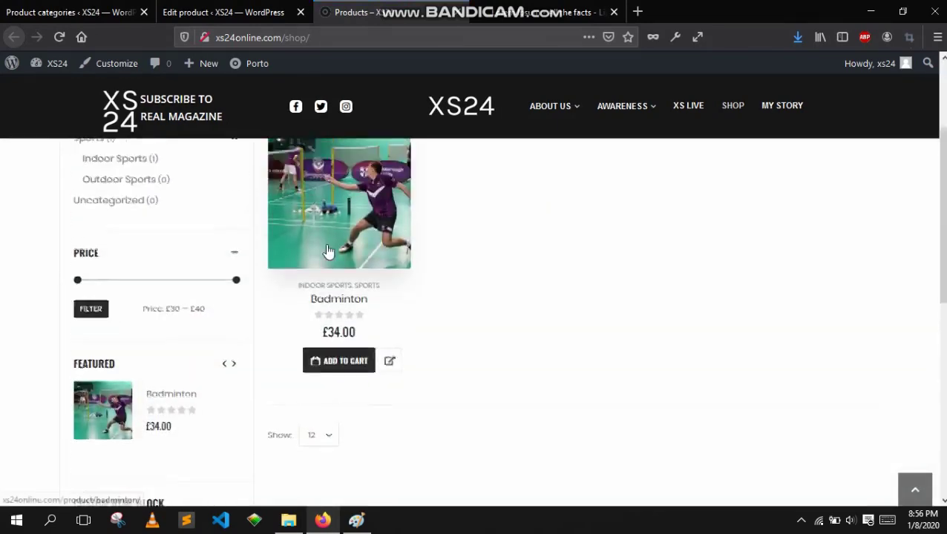
pyautogui.click(350, 352)
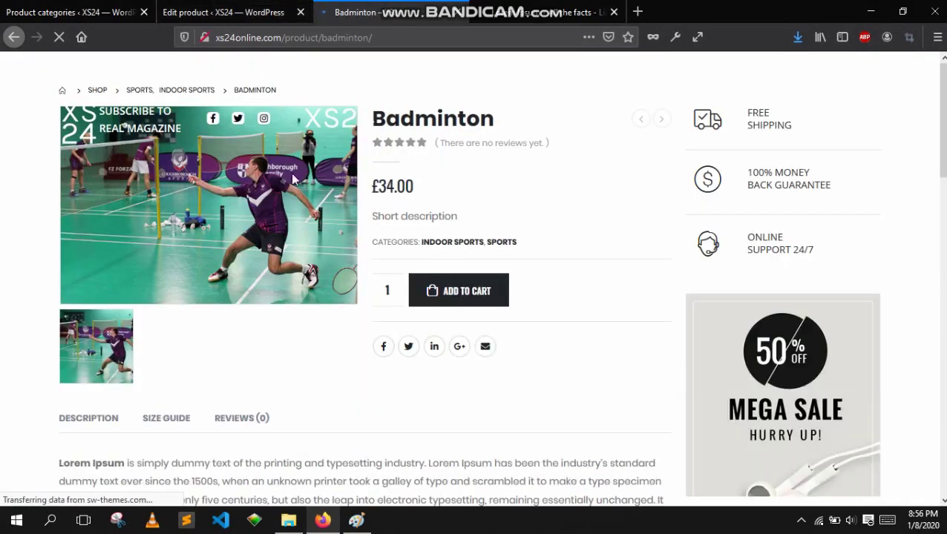
# - Compare the product page with the editor by selecting the Lorem Ipsum description
pyautogui.scroll(-5, 269, 121)
pyautogui.moveTo(60, 176); pyautogui.dragTo(519, 267)
pyautogui.click(249, 9)
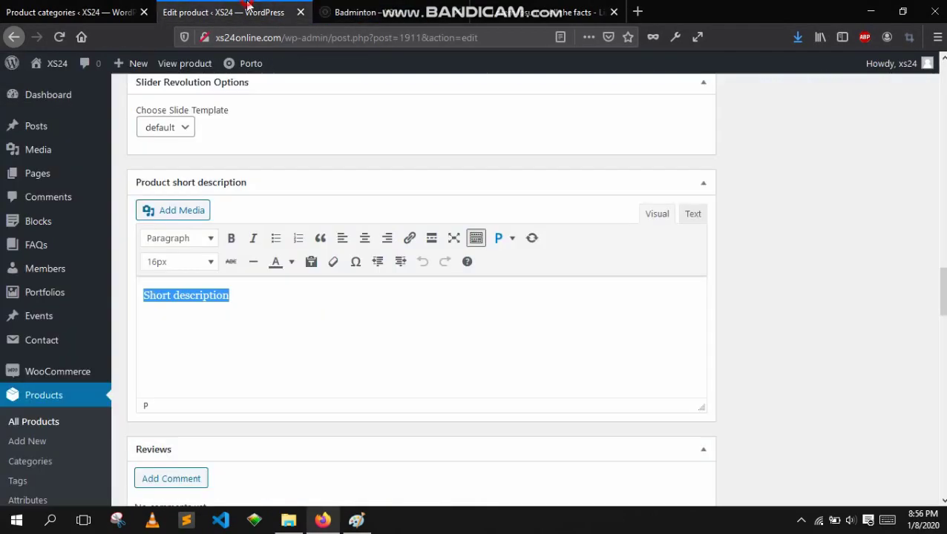
pyautogui.scroll(10, 313, 325)
pyautogui.scroll(15, 313, 324)
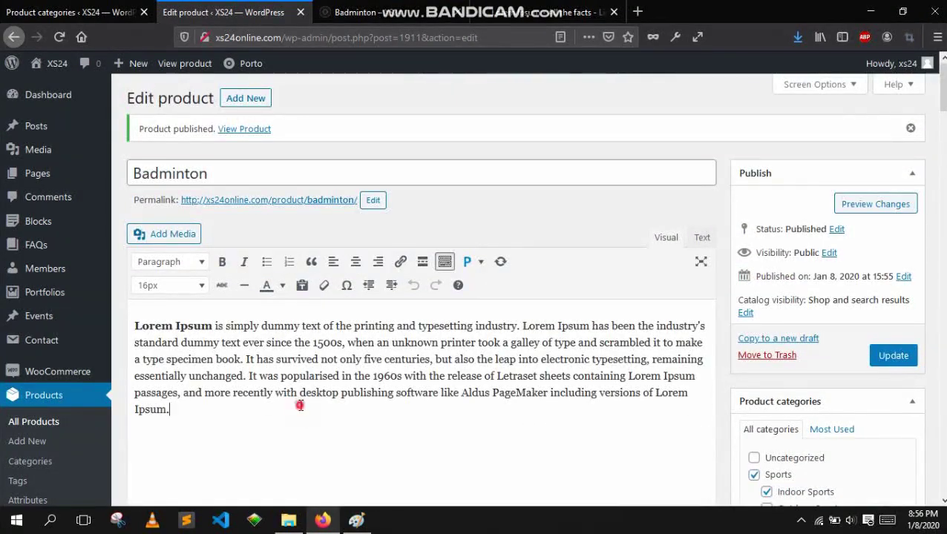
pyautogui.moveTo(299, 405); pyautogui.dragTo(134, 307)
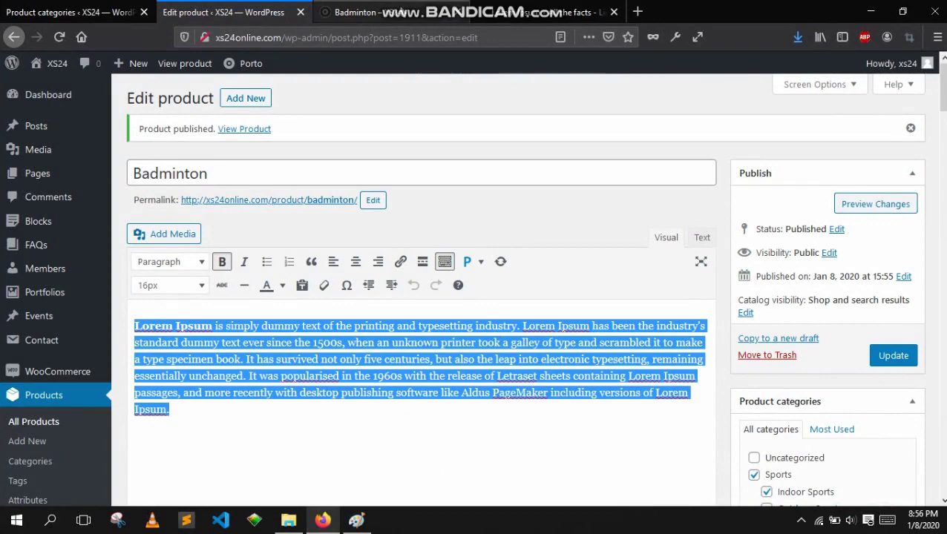
# - Reload the Badminton page, load the shop/ URL, then go to the Product categories list
pyautogui.click(454, 17)
pyautogui.press('F5')
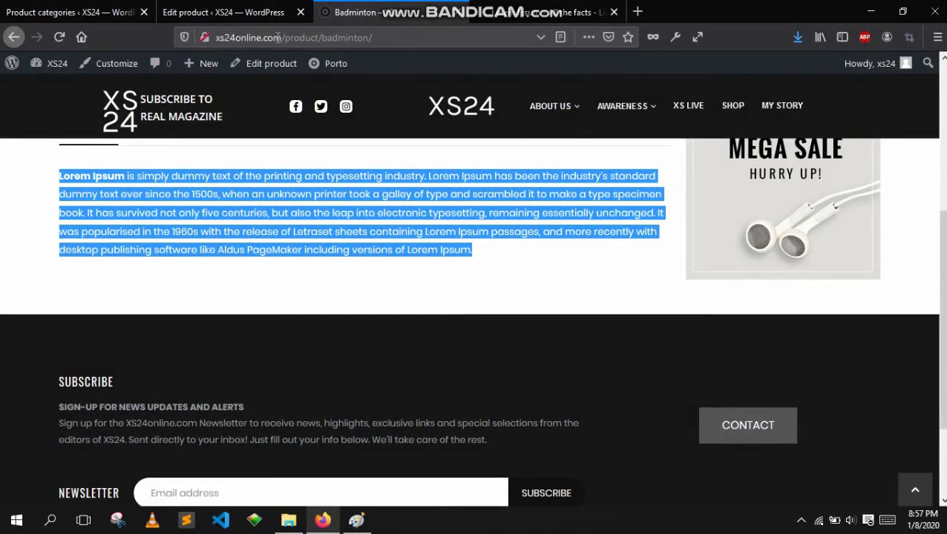
pyautogui.moveTo(285, 37); pyautogui.dragTo(534, 37)
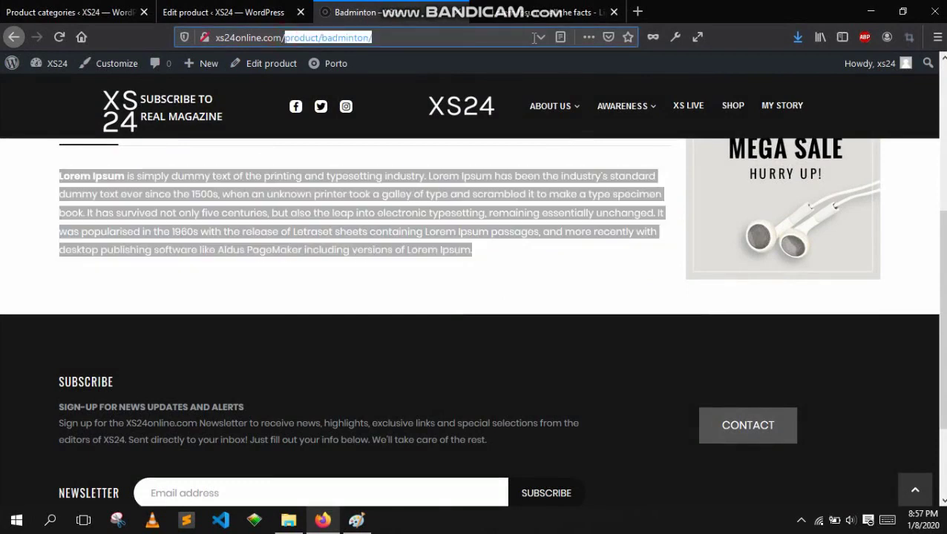
pyautogui.write('shop/')
pyautogui.press('Return')
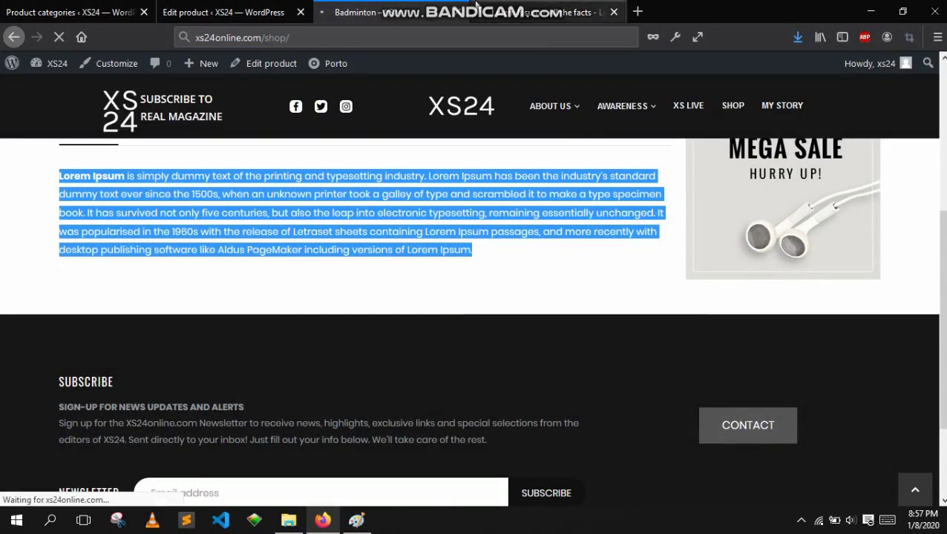
pyautogui.click(184, 12)
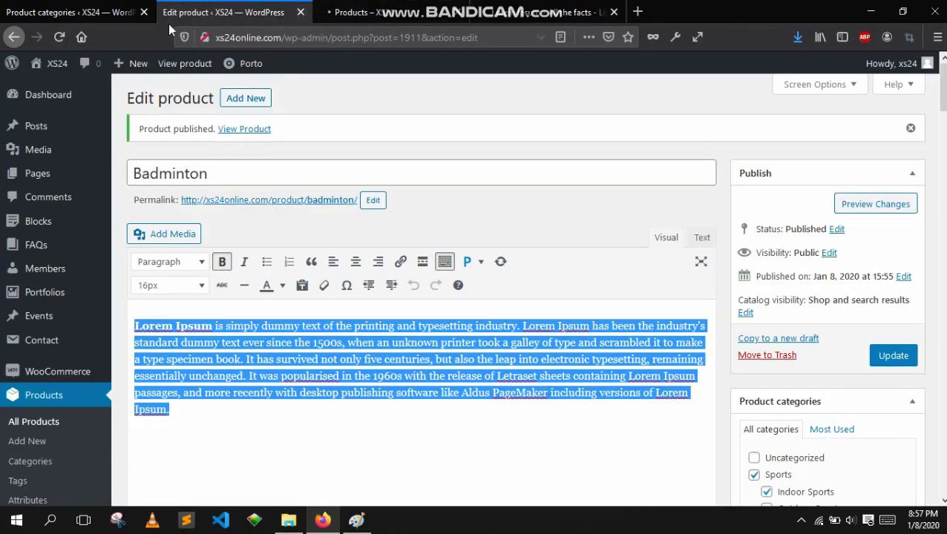
pyautogui.click(74, 12)
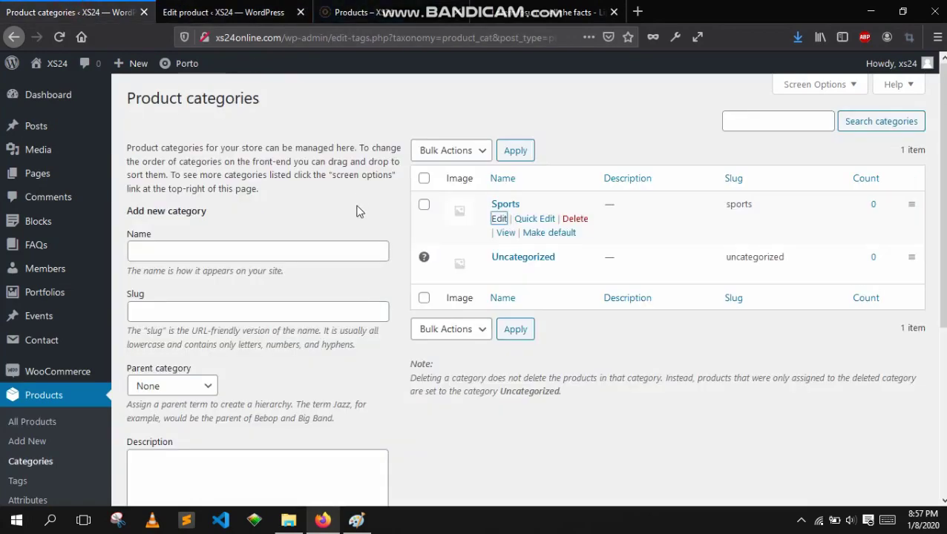
# - Start the new product and give it the title Soccer
pyautogui.click(237, 12)
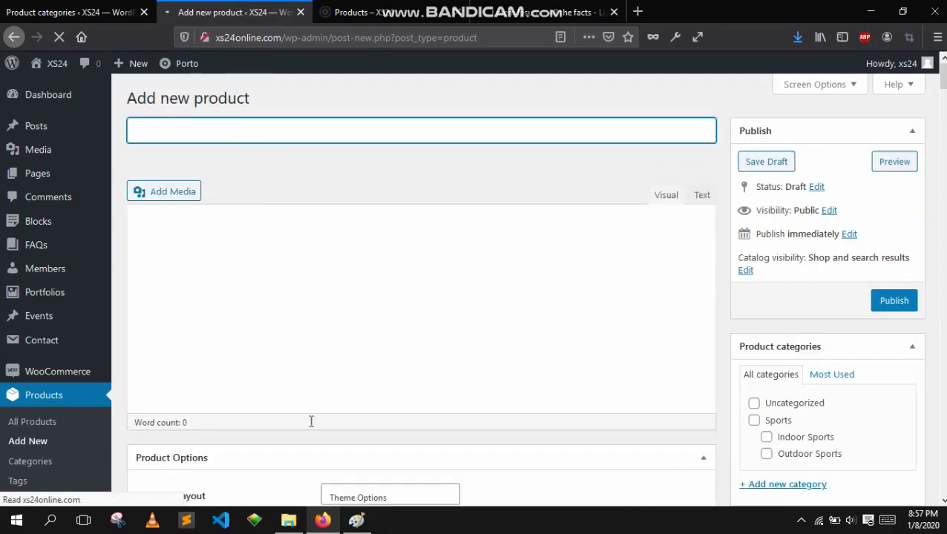
pyautogui.click(288, 520)
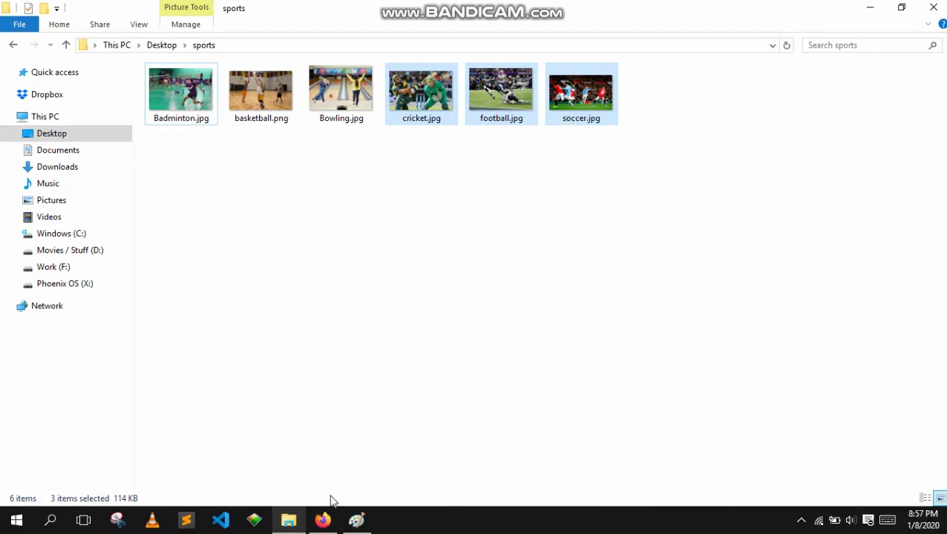
pyautogui.click(323, 520)
pyautogui.write('Soccer')
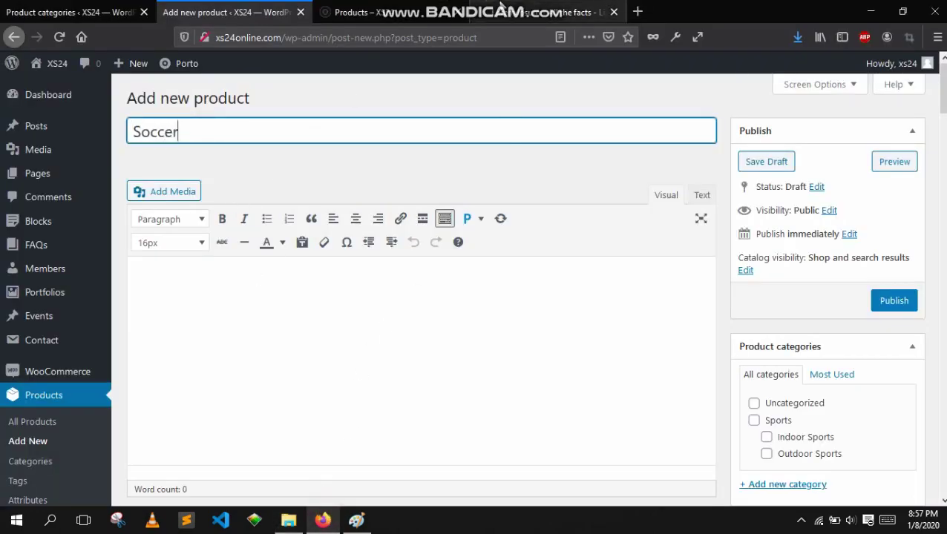
# - Paste the lipsum.com paragraph beginning 'Contrary to popular belief' into the description
pyautogui.click(371, 12)
pyautogui.moveTo(386, 337); pyautogui.dragTo(159, 240)
pyautogui.hotkey('ctrl', 'c')
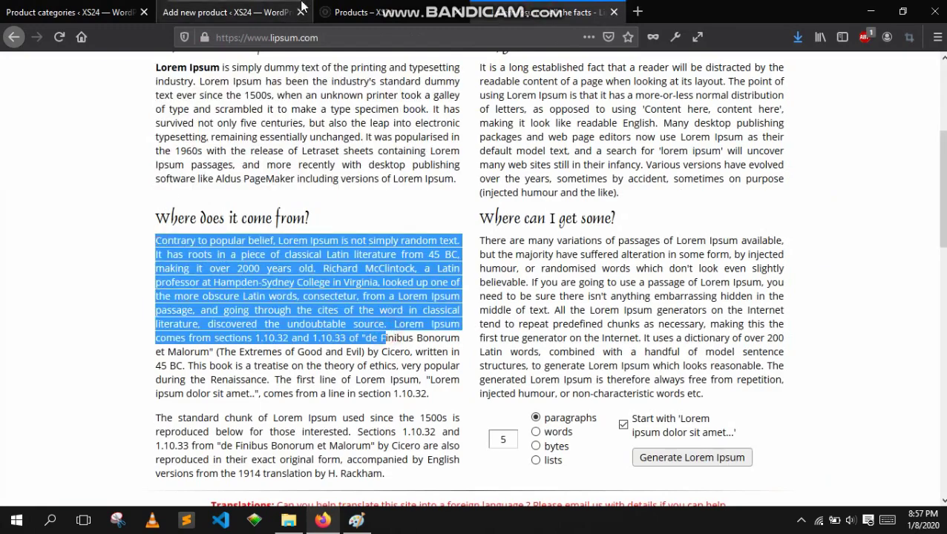
pyautogui.click(223, 12)
pyautogui.click(275, 317)
pyautogui.hotkey('ctrl', 'v')
pyautogui.scroll(-2, 461, 324)
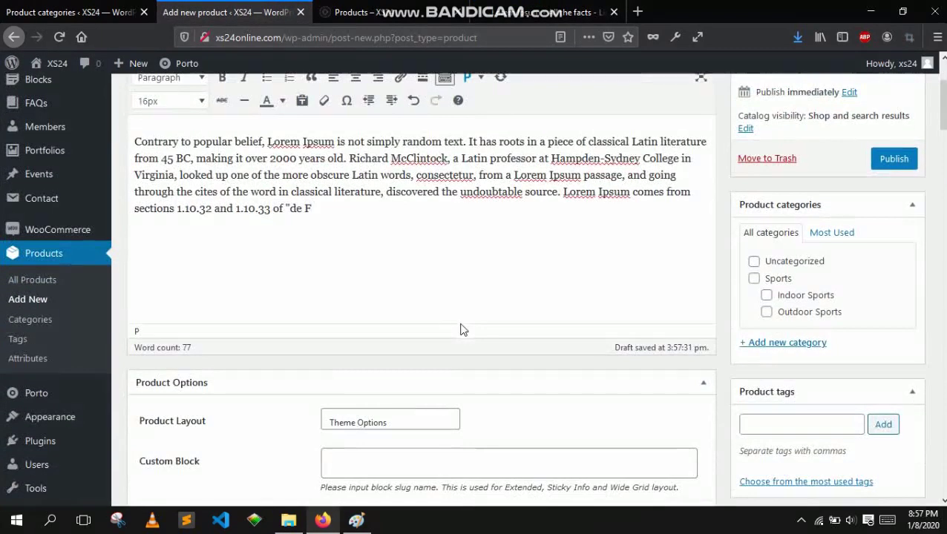
# - Assign the Soccer product to the Sports and Outdoor Sports categories
pyautogui.click(753, 280)
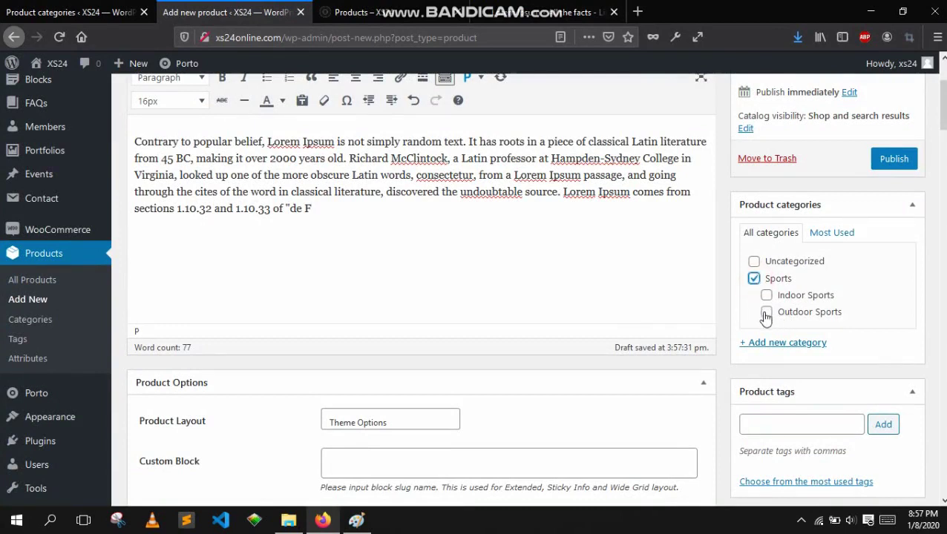
pyautogui.click(768, 315)
pyautogui.scroll(-4, 283, 336)
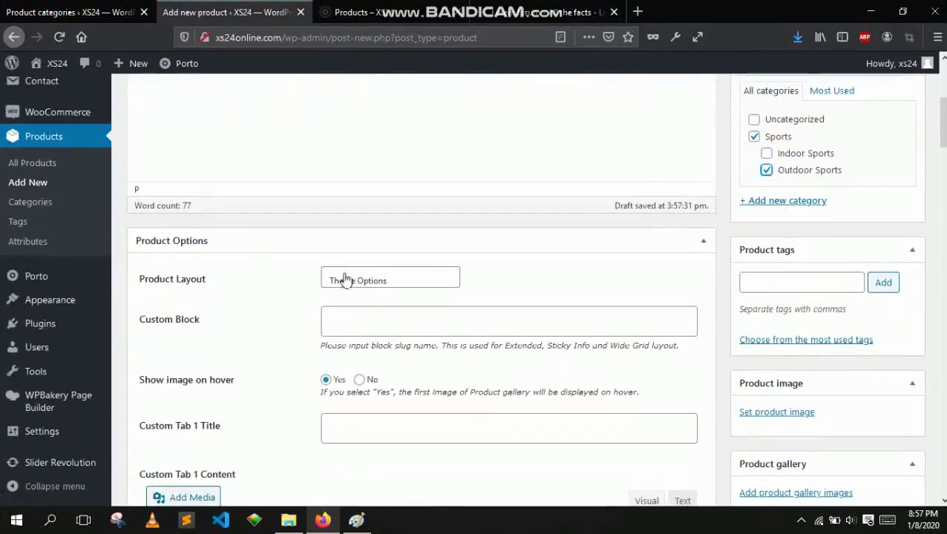
pyautogui.scroll(-3, 237, 360)
pyautogui.scroll(3, 237, 360)
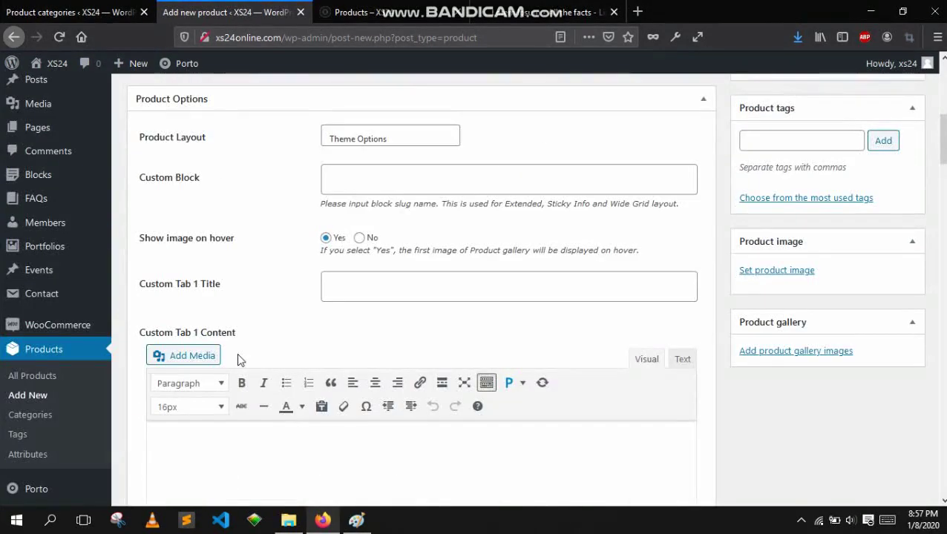
# - Set soccer.jpg as the Soccer product image
pyautogui.click(793, 270)
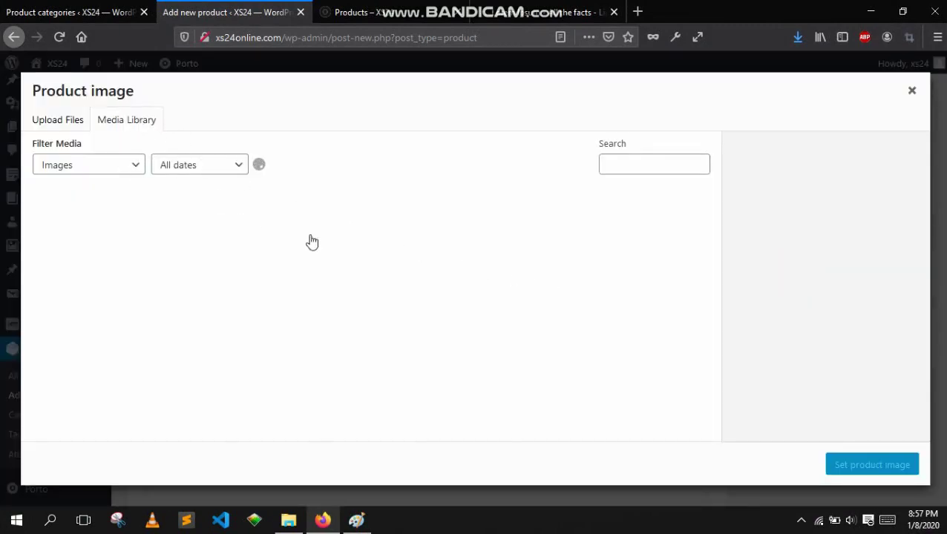
pyautogui.click(98, 242)
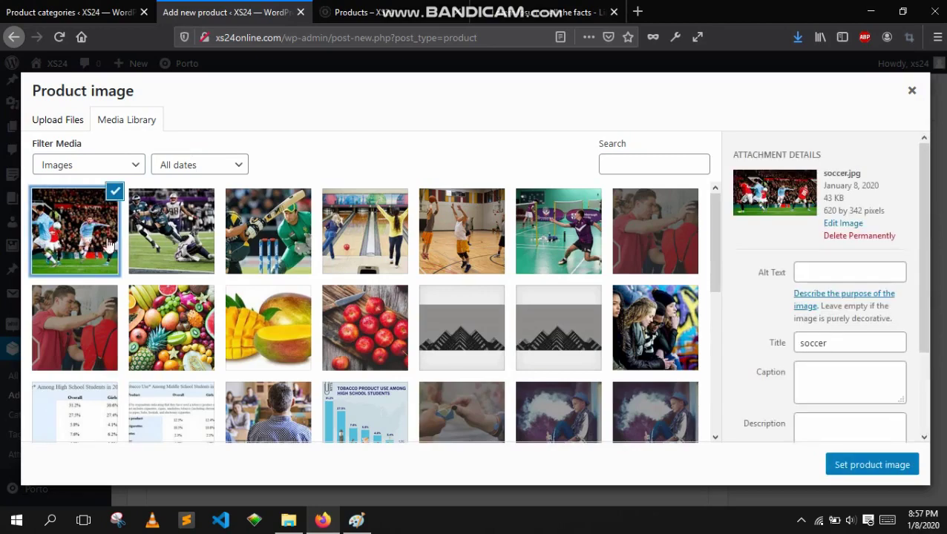
pyautogui.click(861, 466)
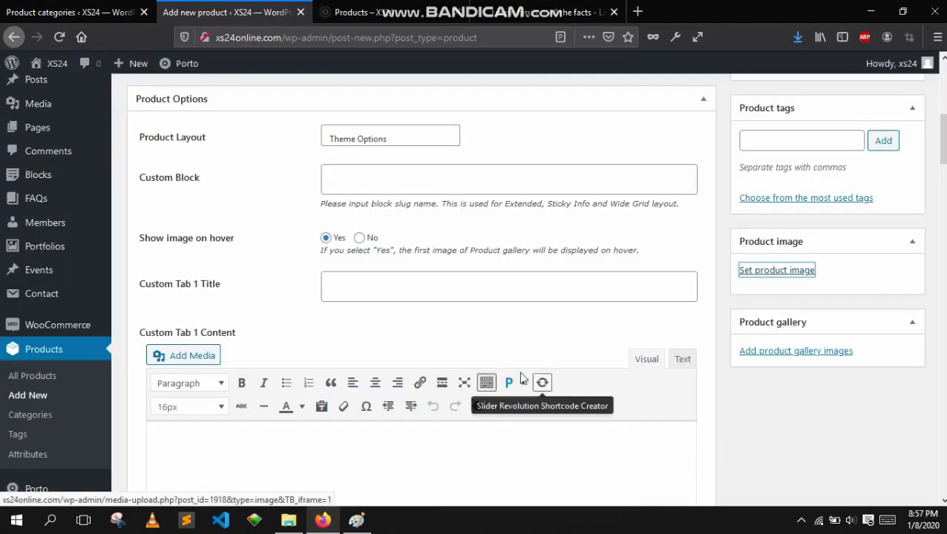
pyautogui.scroll(-5, 475, 308)
pyautogui.scroll(-8, 475, 305)
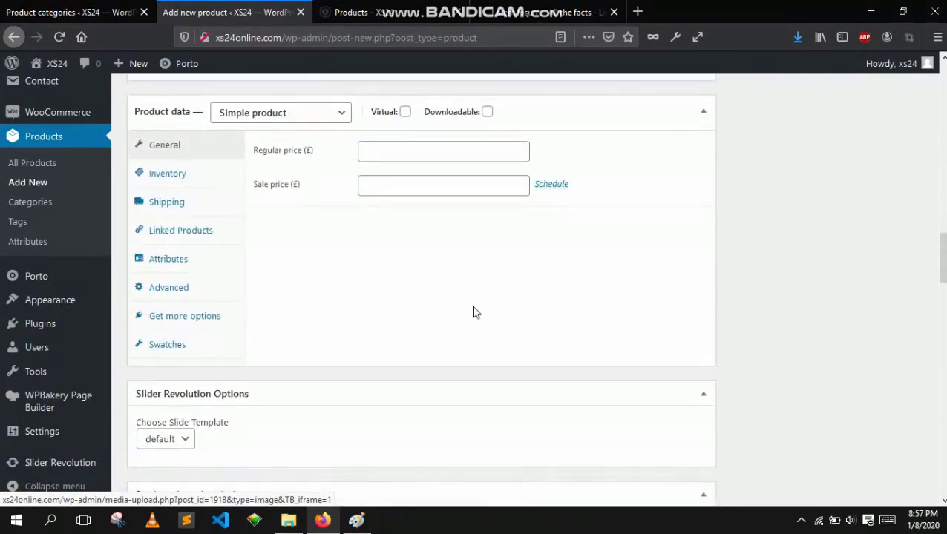
# - Set the Soccer product's regular price to 20
pyautogui.click(454, 153)
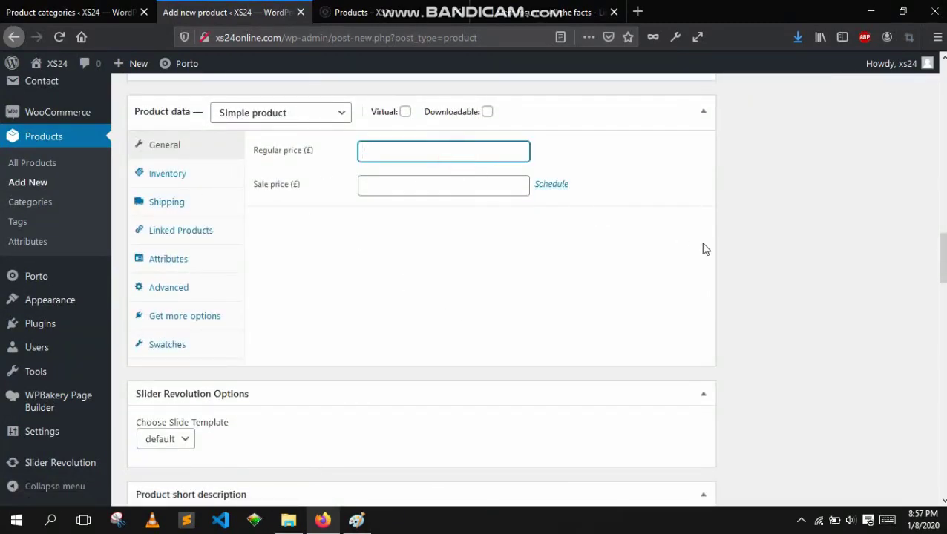
pyautogui.write('20')
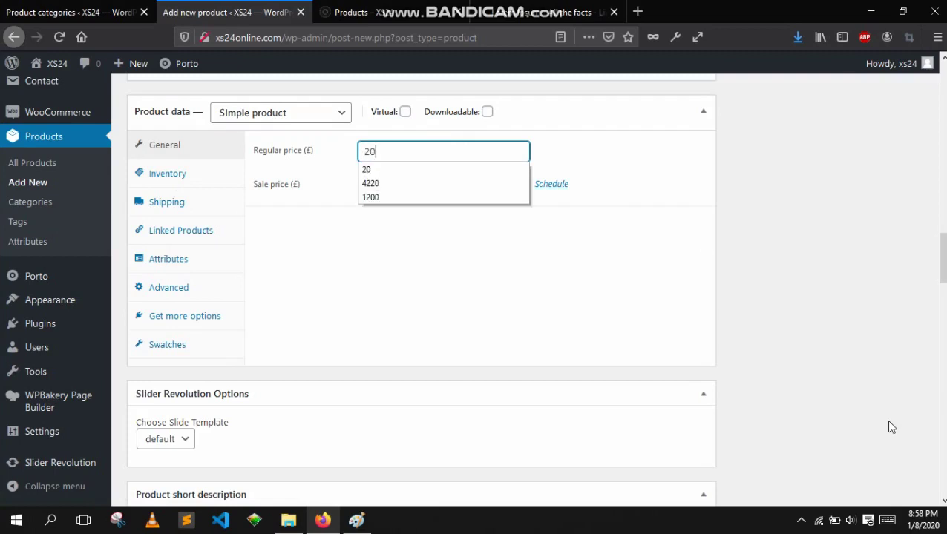
pyautogui.click(688, 441)
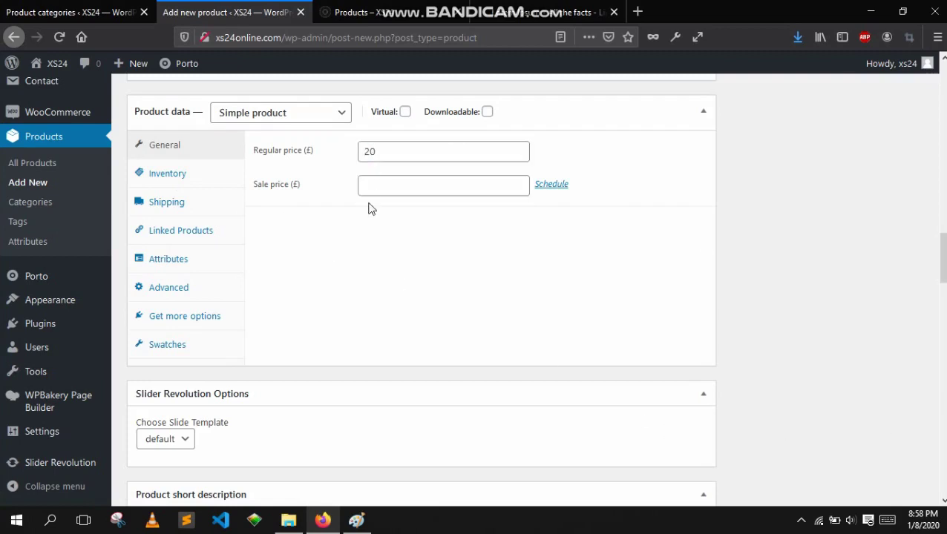
# - Enter 'this is soccer' as the Soccer product's short description
pyautogui.scroll(-6, 366, 262)
pyautogui.click(326, 224)
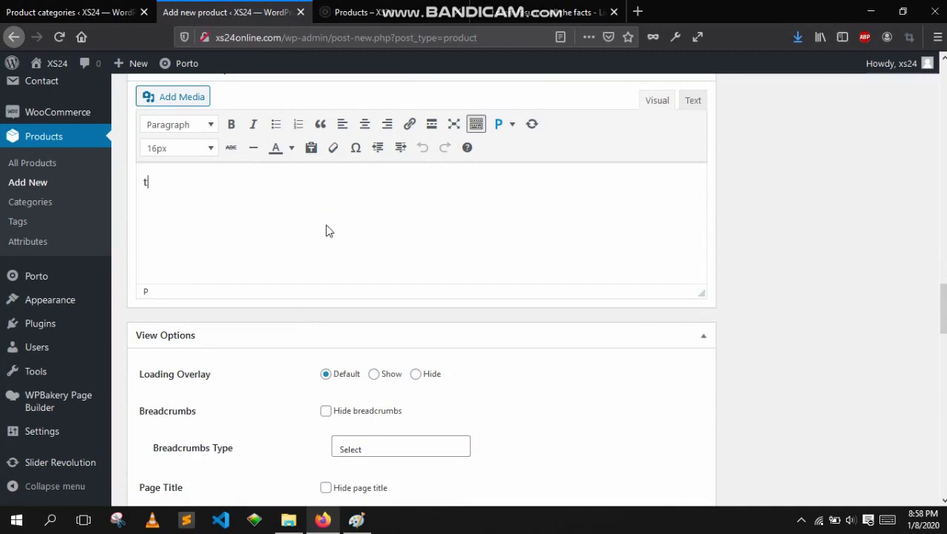
pyautogui.write('this is sc')
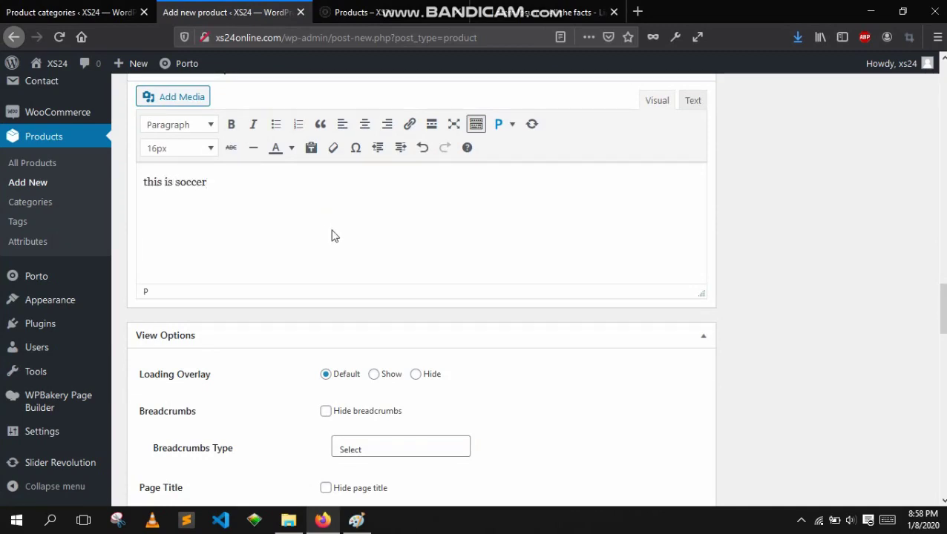
pyautogui.scroll(-2, 873, 294)
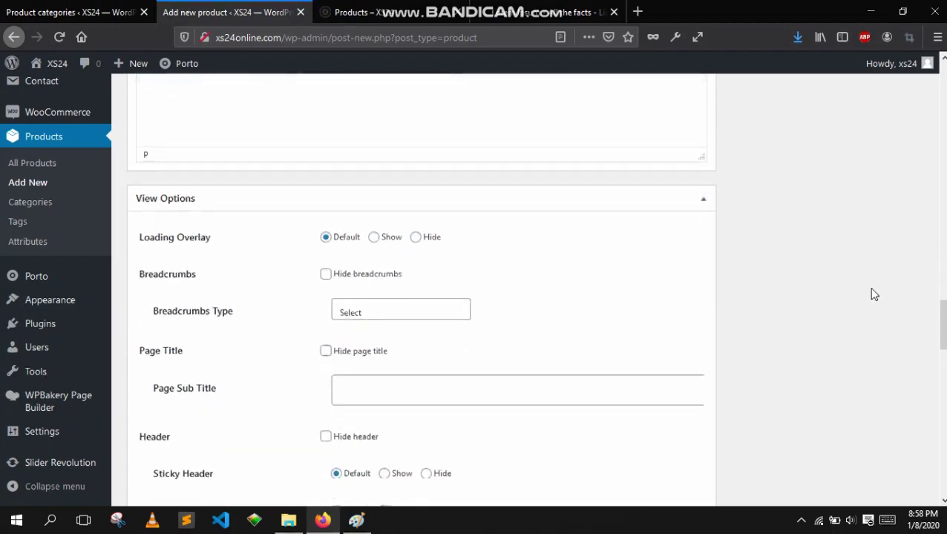
pyautogui.scroll(15, 872, 294)
pyautogui.scroll(2, 856, 294)
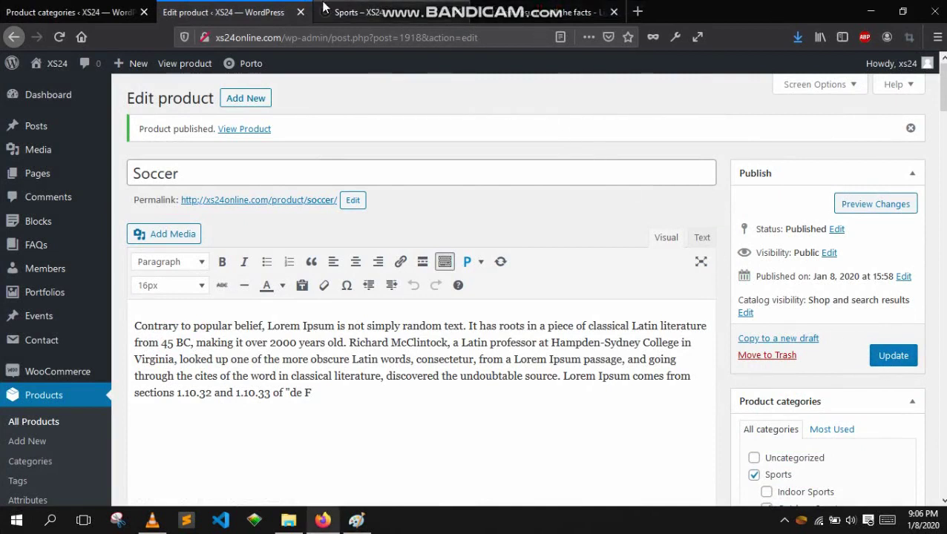
# - Reload the shop's Sports category page to check Badminton £34.00 and Soccer £20.00
pyautogui.click(323, 11)
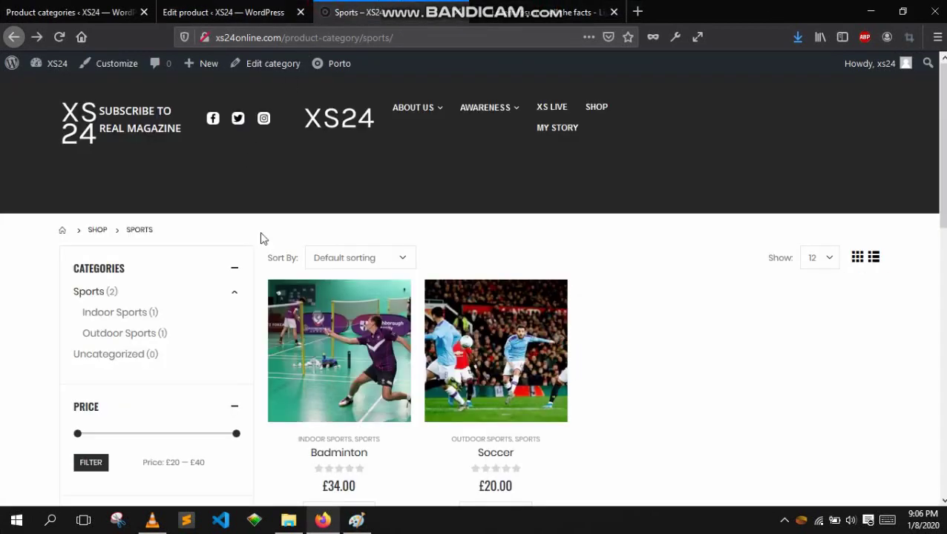
pyautogui.click(59, 37)
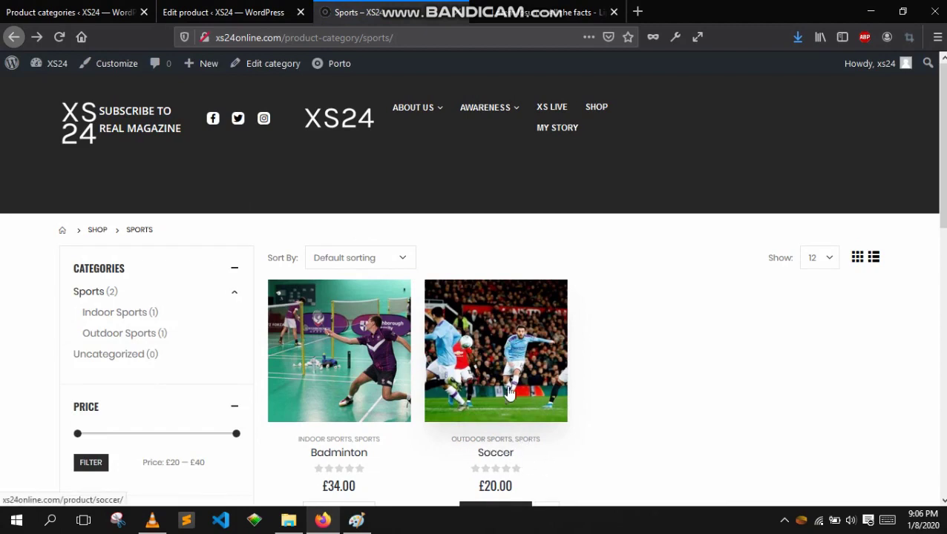
pyautogui.scroll(-1, 512, 391)
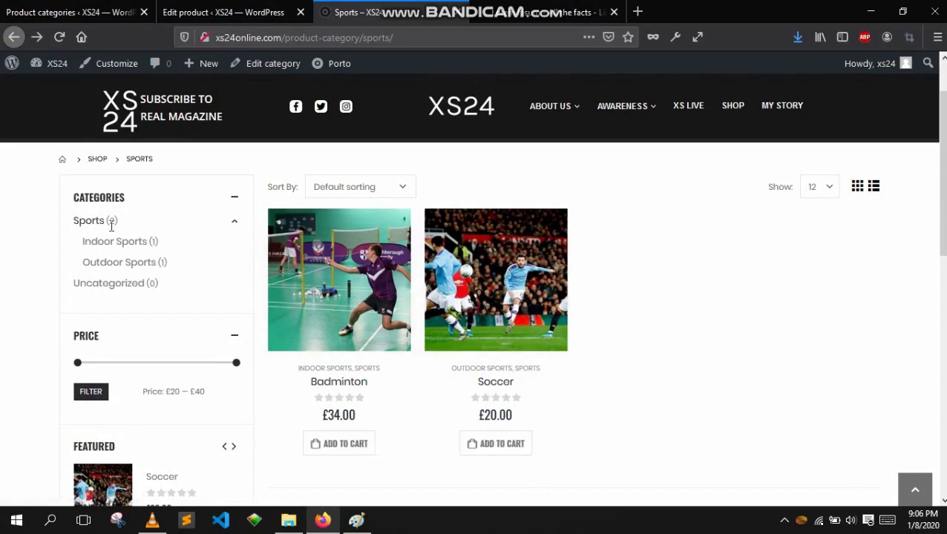
pyautogui.click(84, 224)
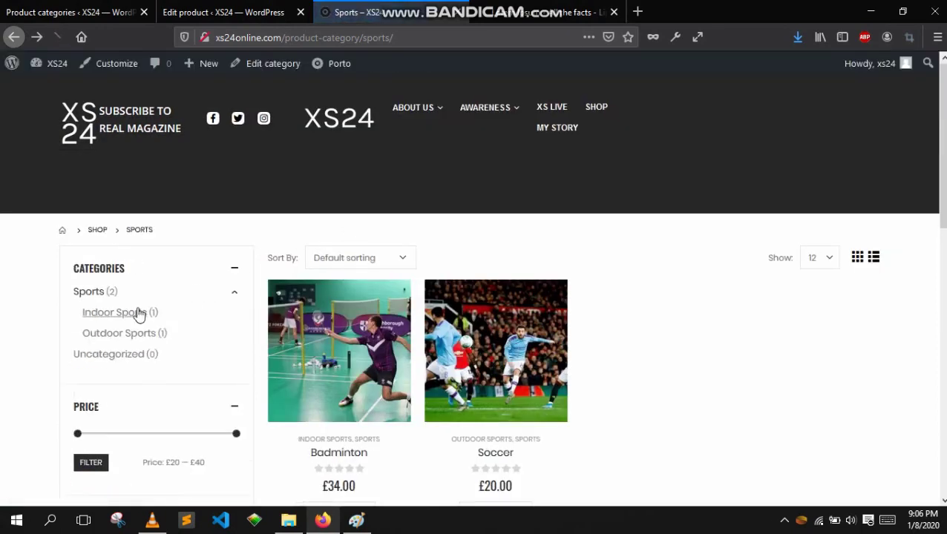
pyautogui.click(133, 339)
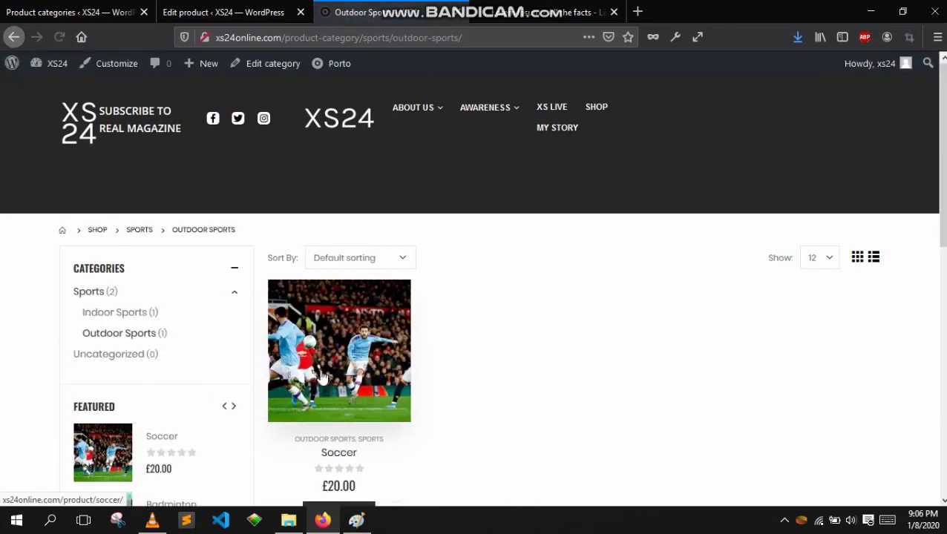
pyautogui.click(137, 310)
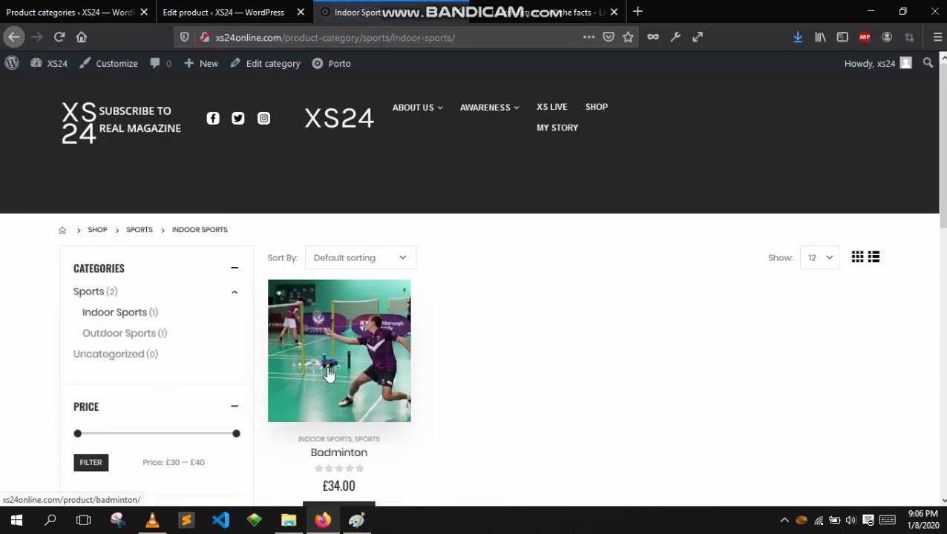
pyautogui.scroll(-2, 419, 363)
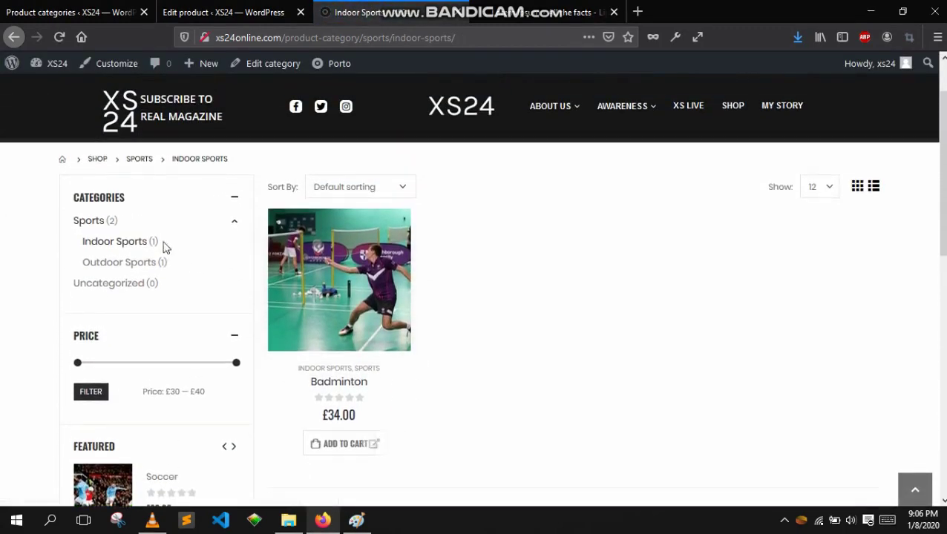
pyautogui.click(98, 222)
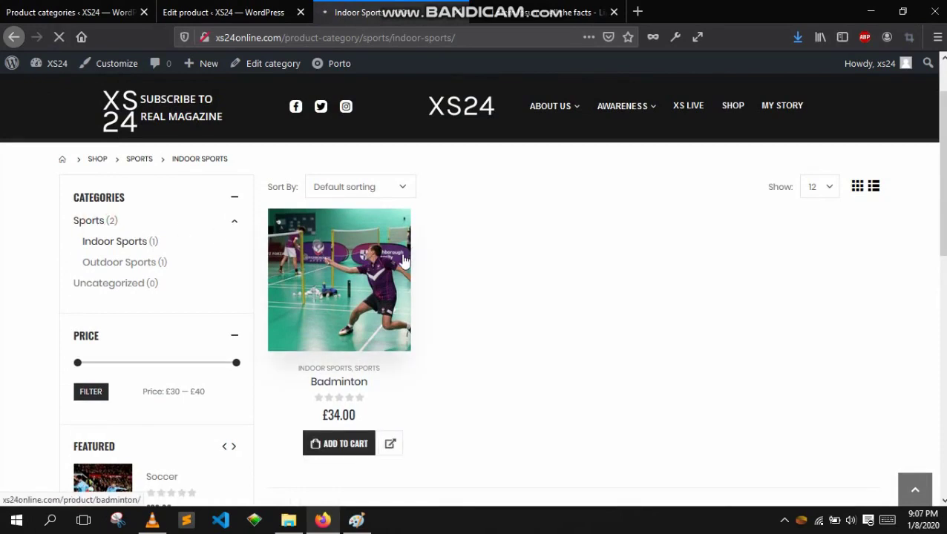